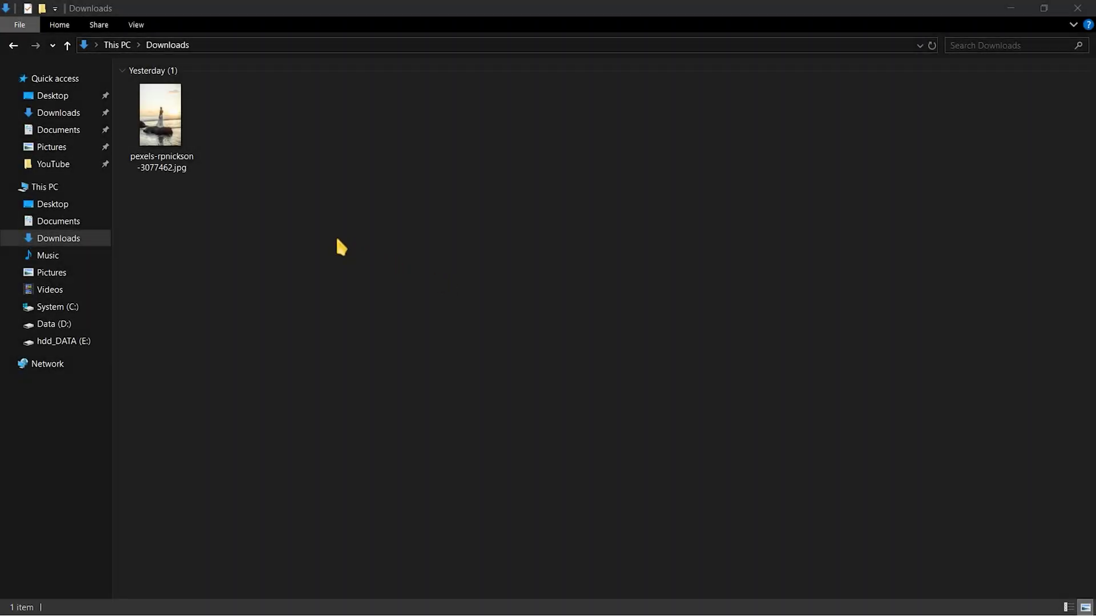
Step: Open pexels-rpnickson-3077462.jpg from Downloads with Affinity Photo 2
click(153, 118)
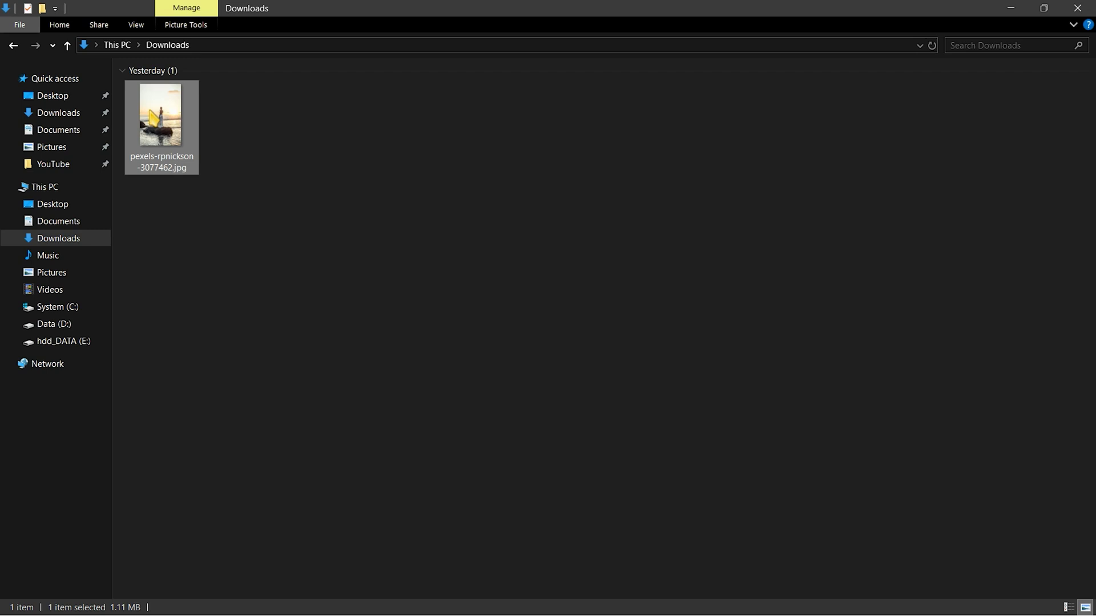
right_click(153, 118)
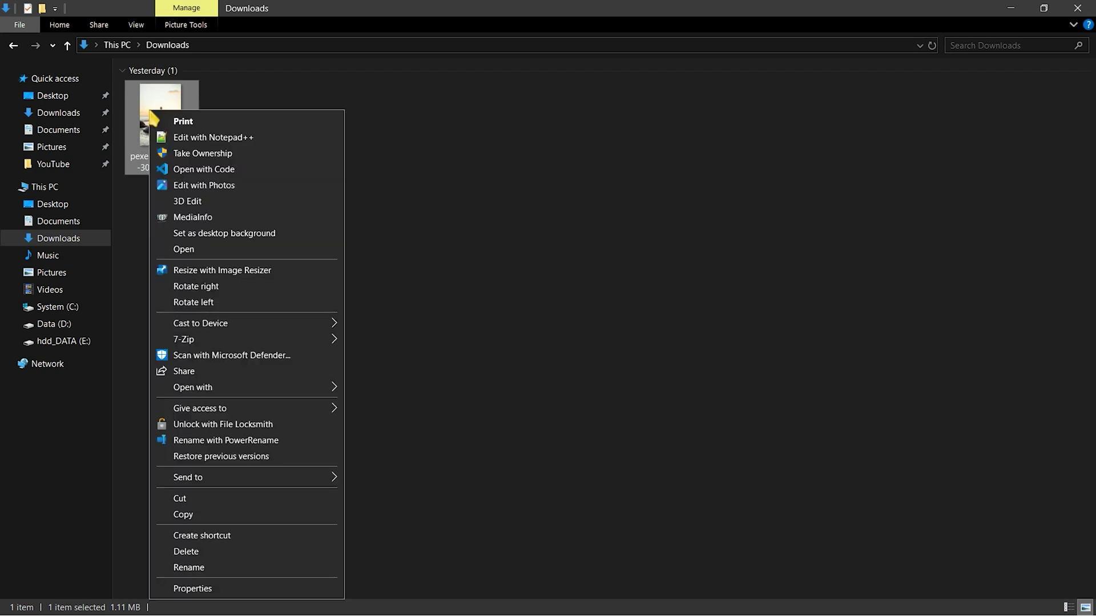
mouse_move(323, 387)
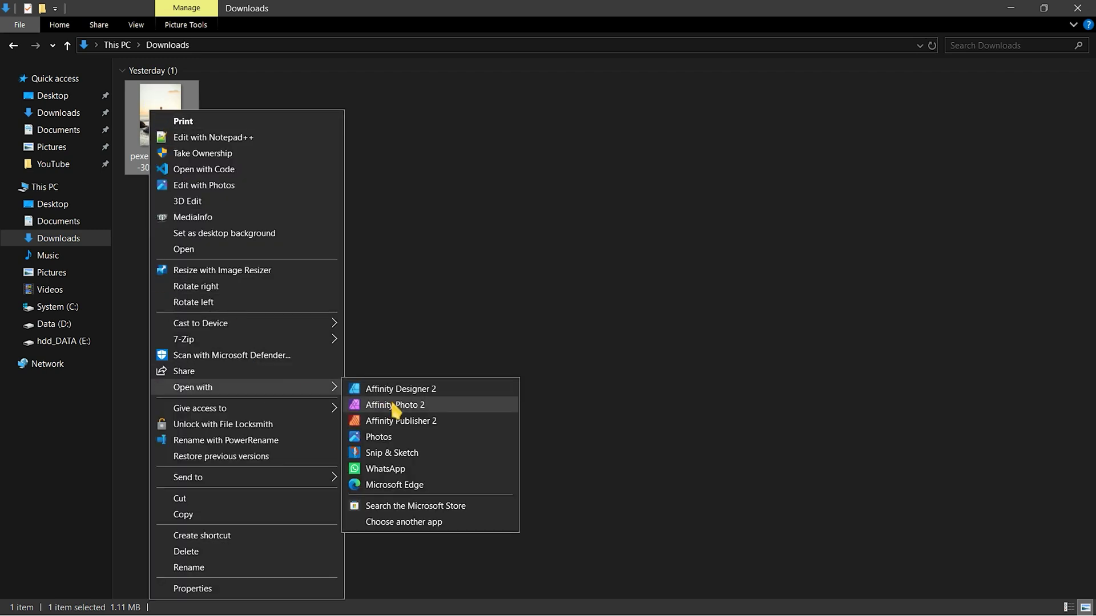
click(394, 405)
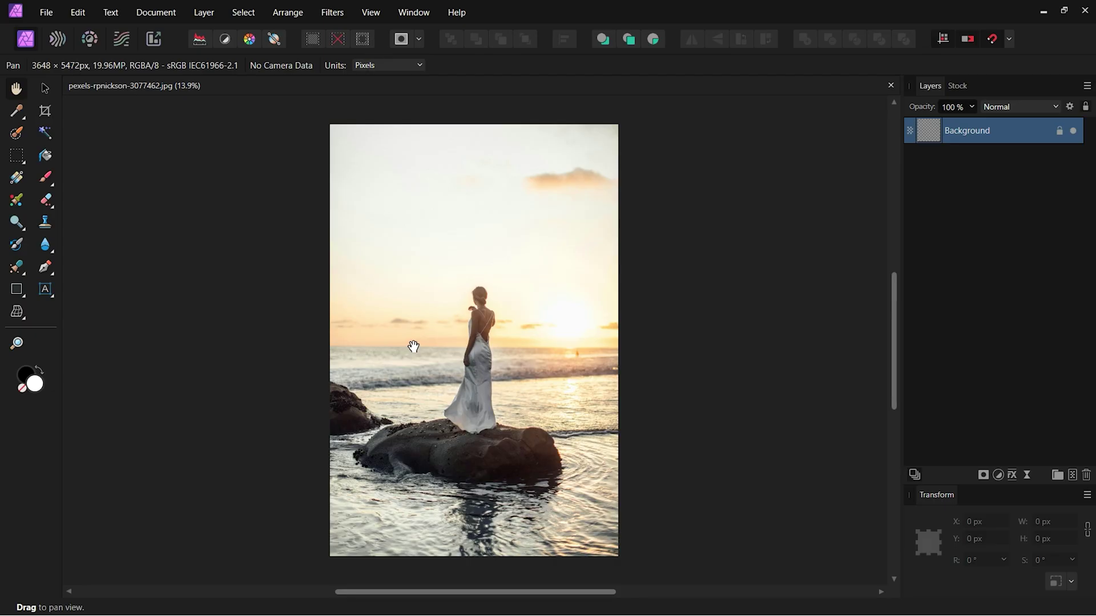
Step: Rename the Background layer to 'original'
double_click(967, 132)
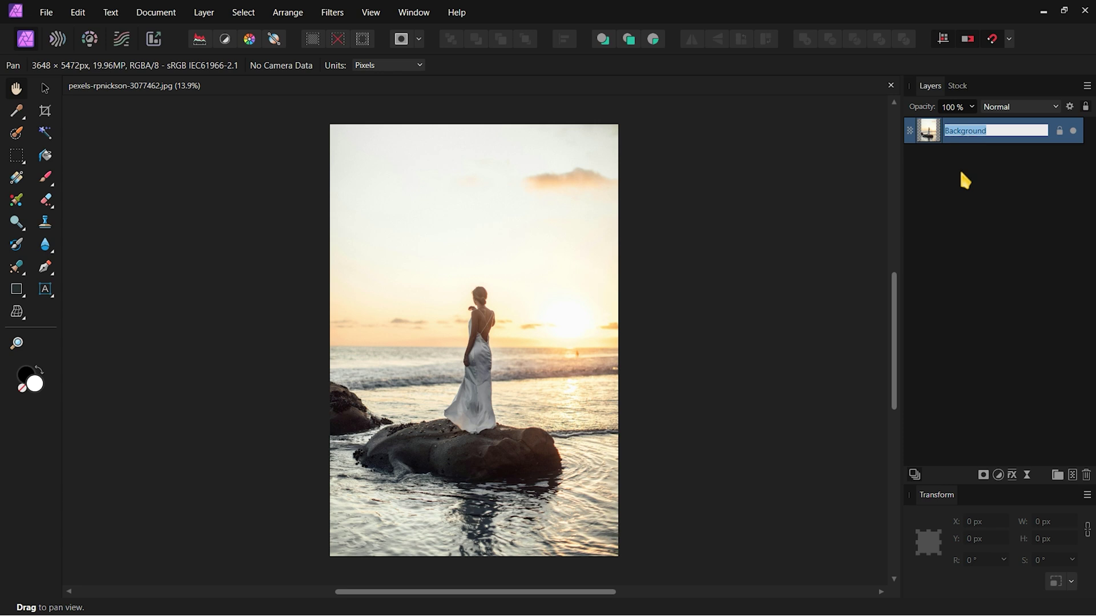
text(original)
key(Return)
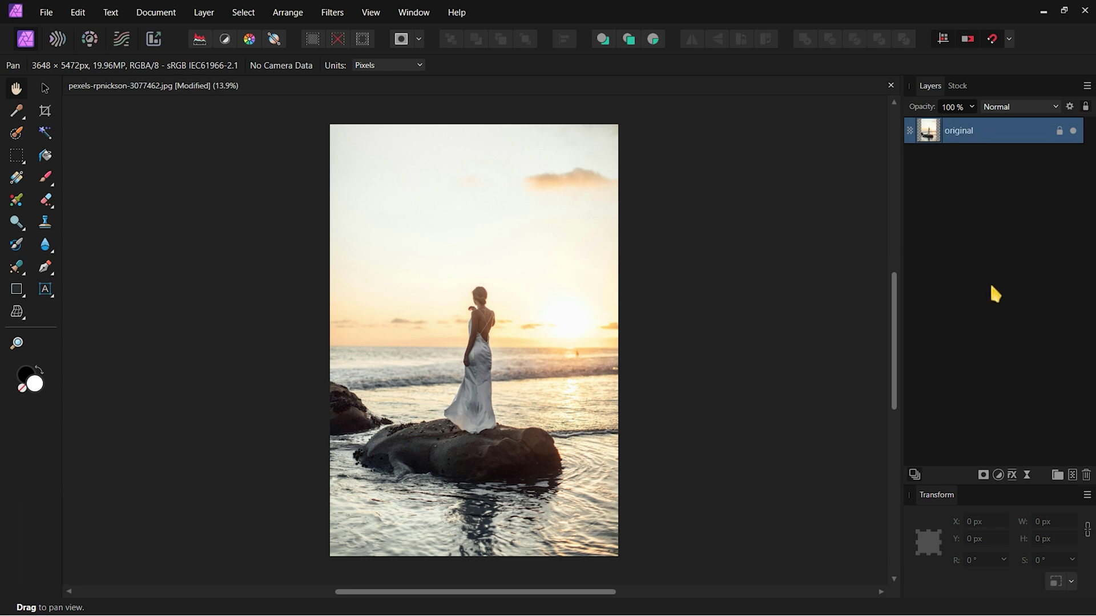
Step: Duplicate it as a layer named 'copy' and hide the original layer
key(ctrl+j)
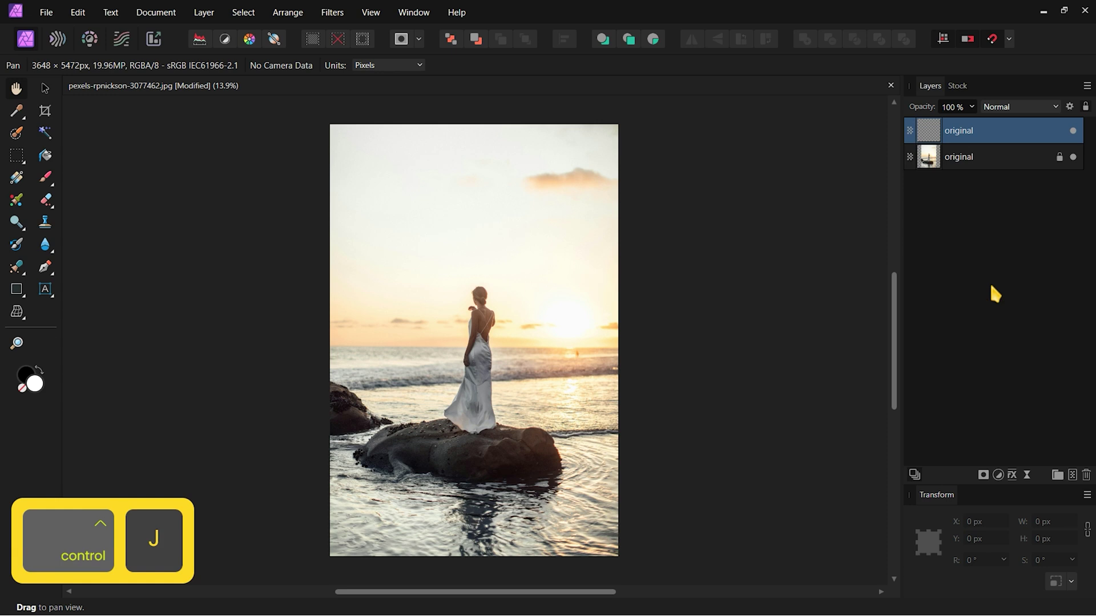
double_click(954, 137)
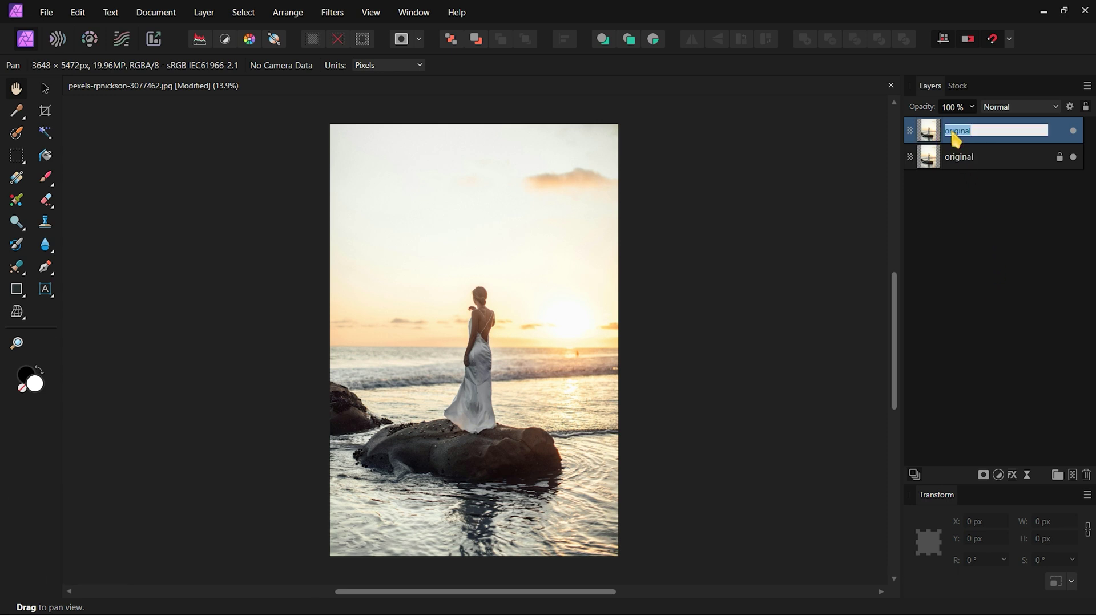
text(copy)
key(Return)
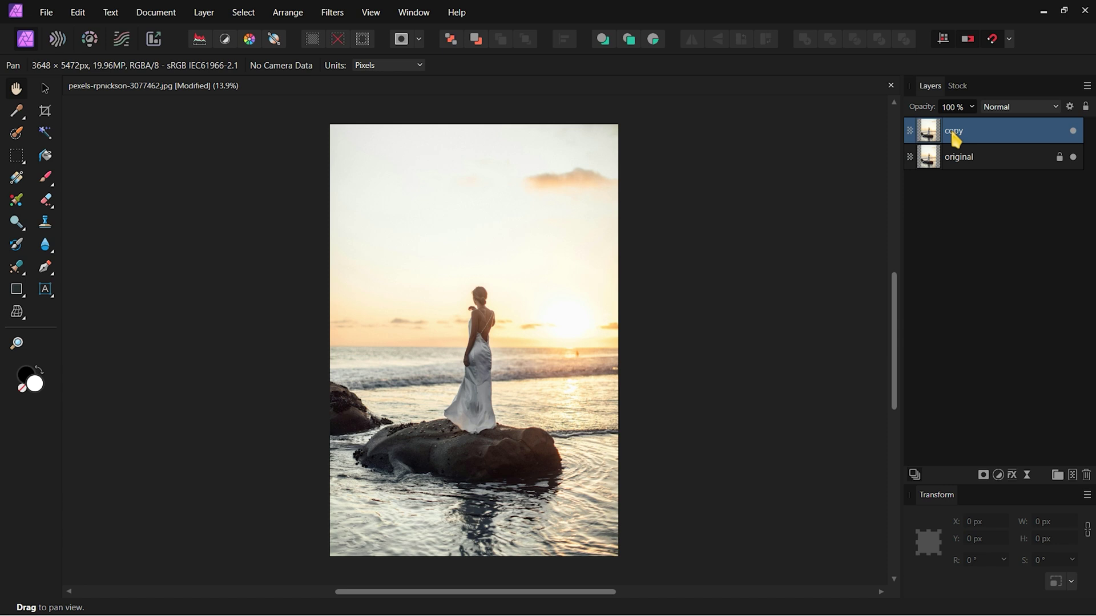
click(1074, 160)
Step: Paint a selection over the woman from head to dress with the Selection Brush
click(16, 135)
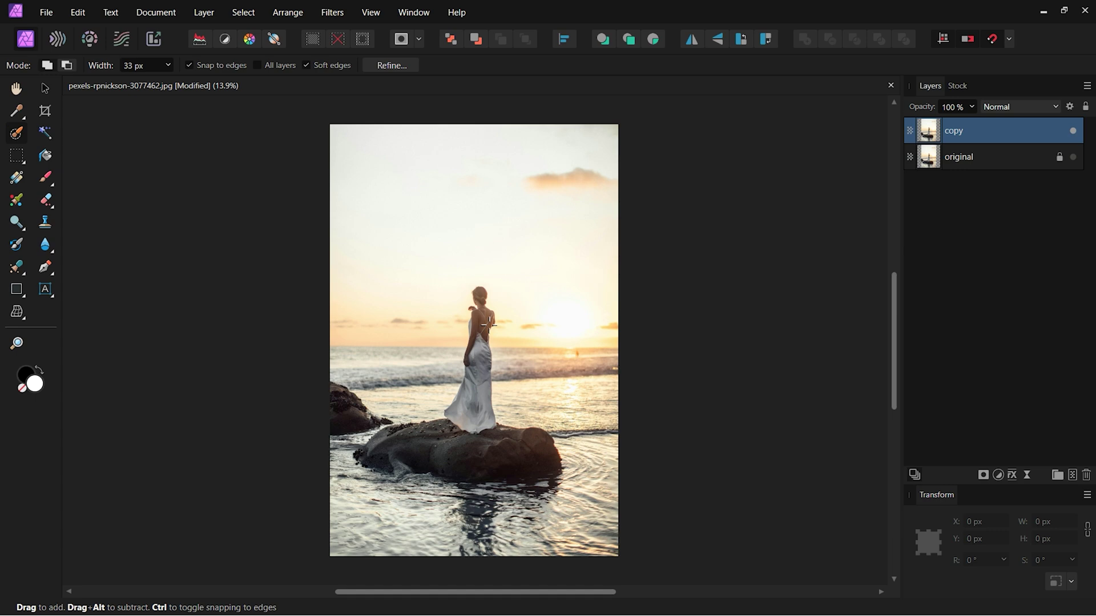
scroll(481, 311, up, 6)
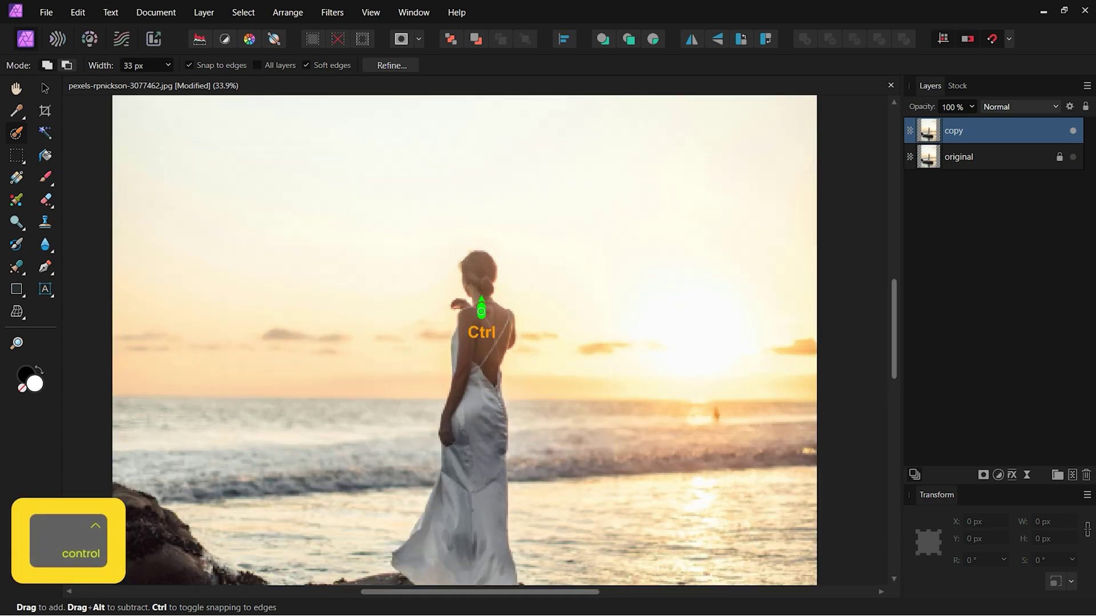
scroll(481, 311, down, 4)
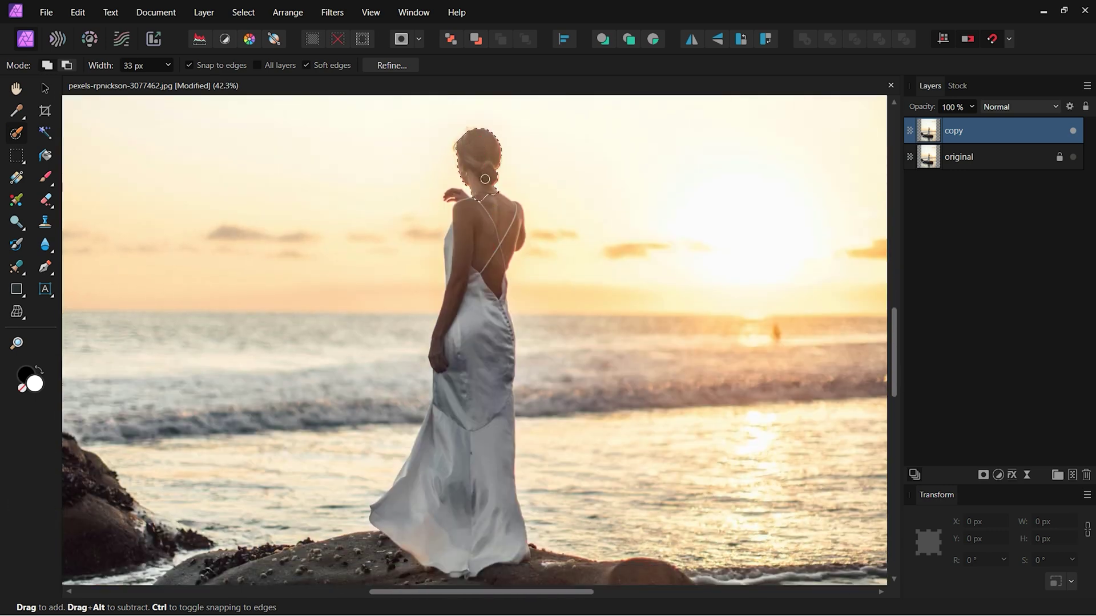
mouse_move(485, 179)
mouse_down()
mouse_move(492, 306)
mouse_move(480, 384)
mouse_move(473, 345)
mouse_move(464, 420)
mouse_move(483, 508)
mouse_move(483, 421)
mouse_move(485, 545)
mouse_up()
scroll(526, 453, down, 4)
scroll(497, 393, up, 4)
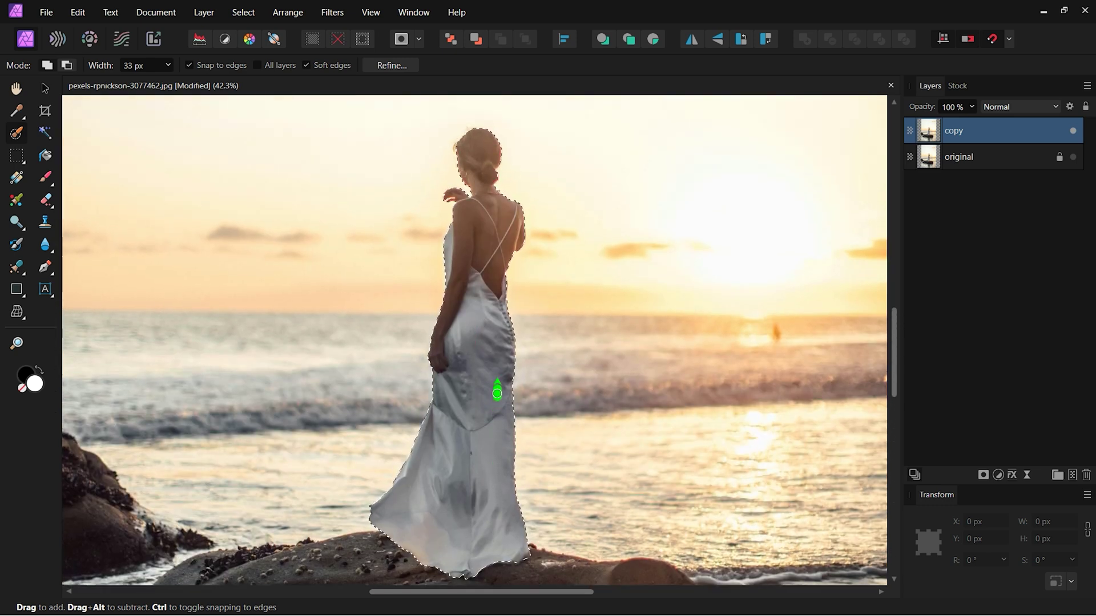
scroll(497, 393, up, 1)
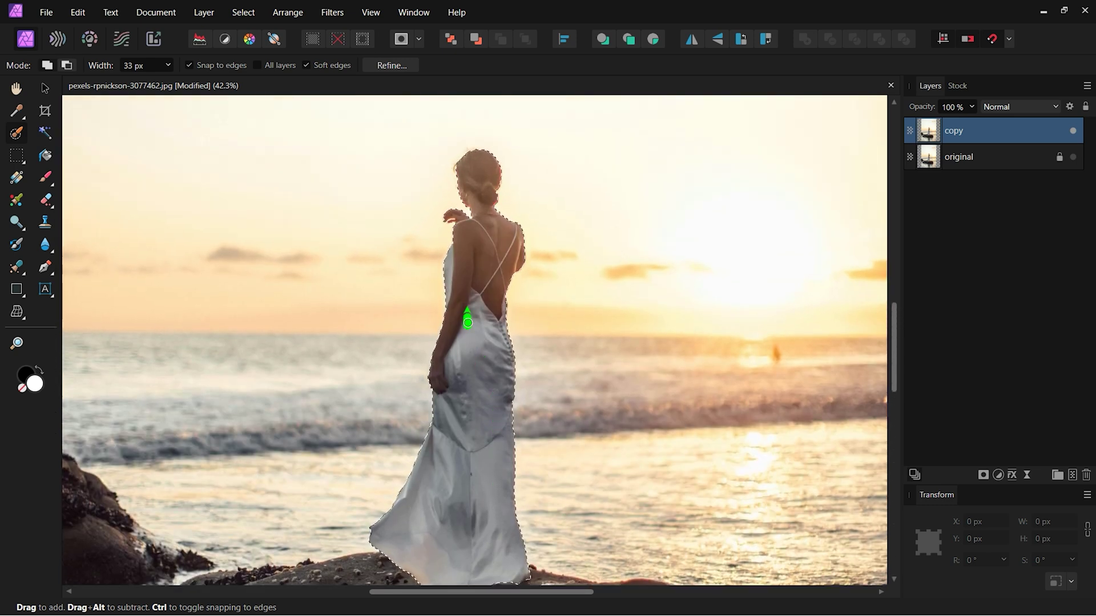
Step: Refine the selection edge along the dress hem and output it as New layer with mask
click(372, 65)
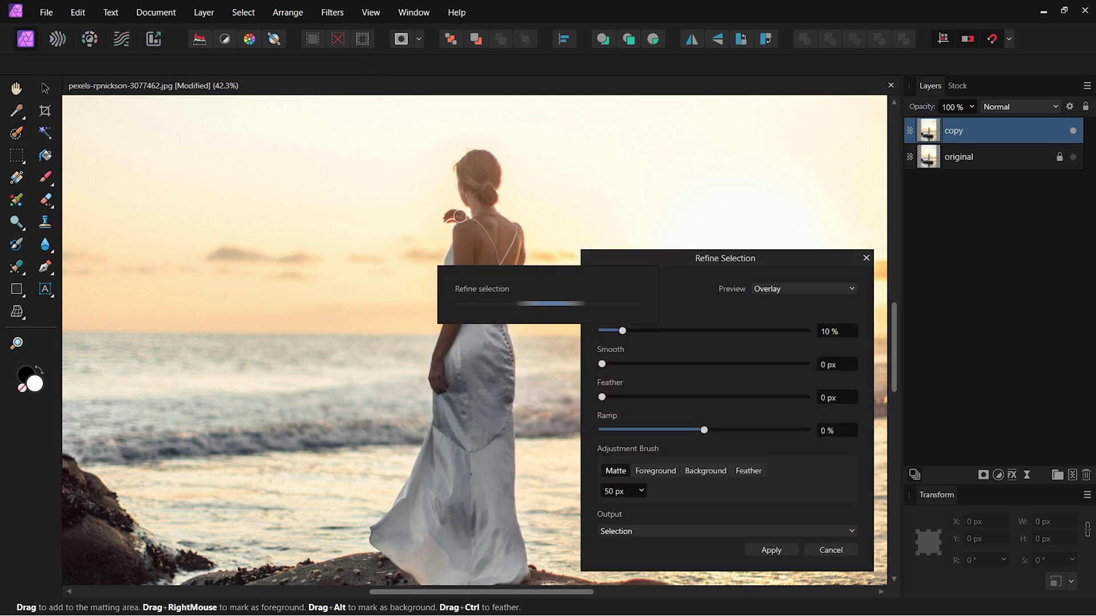
scroll(451, 221, up, 5)
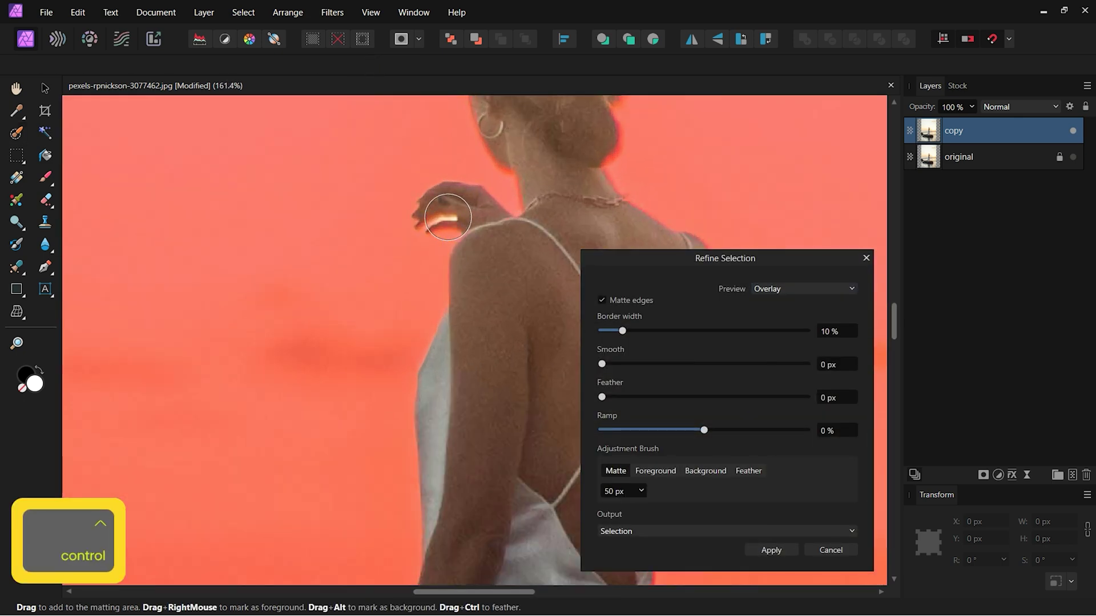
scroll(368, 247, down, 1)
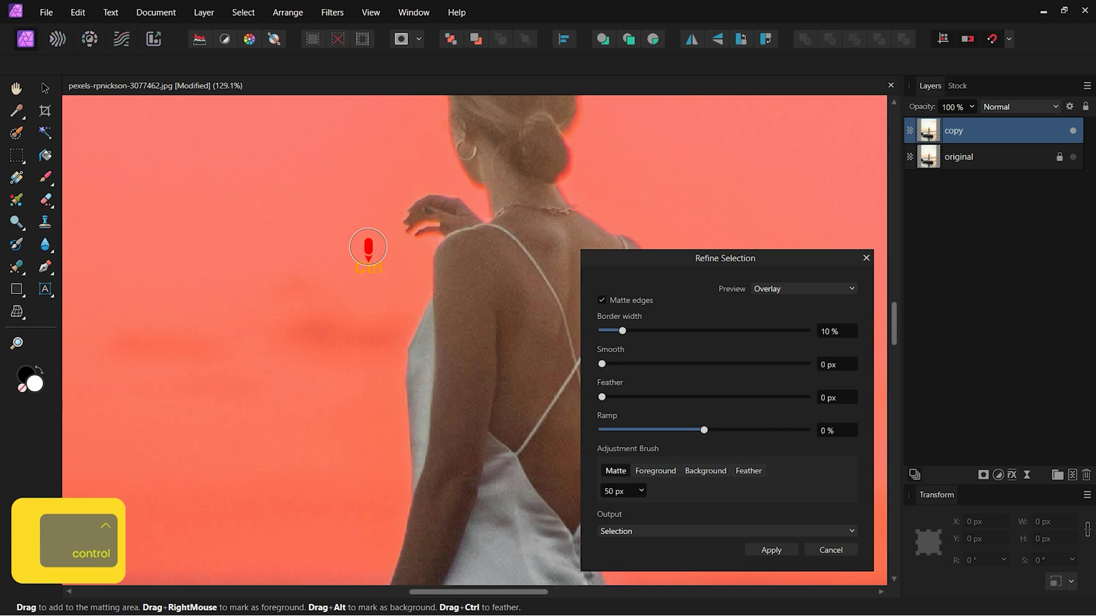
scroll(368, 247, down, 2)
scroll(391, 171, up, 4)
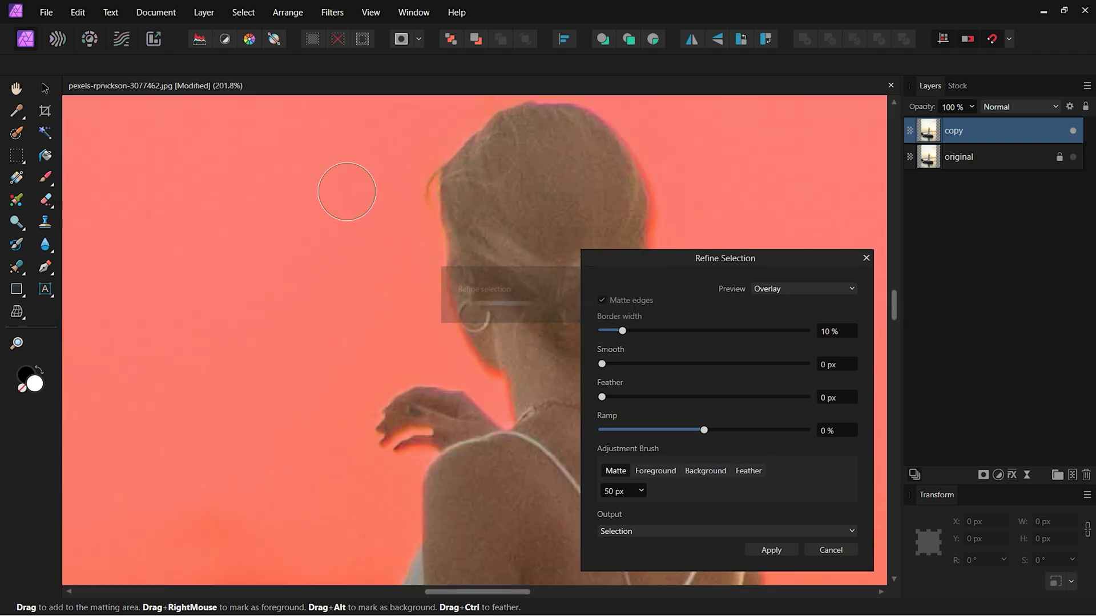
scroll(345, 194, down, 4)
scroll(340, 183, up, 2)
scroll(496, 272, up, 2)
drag(497, 271, 502, 423)
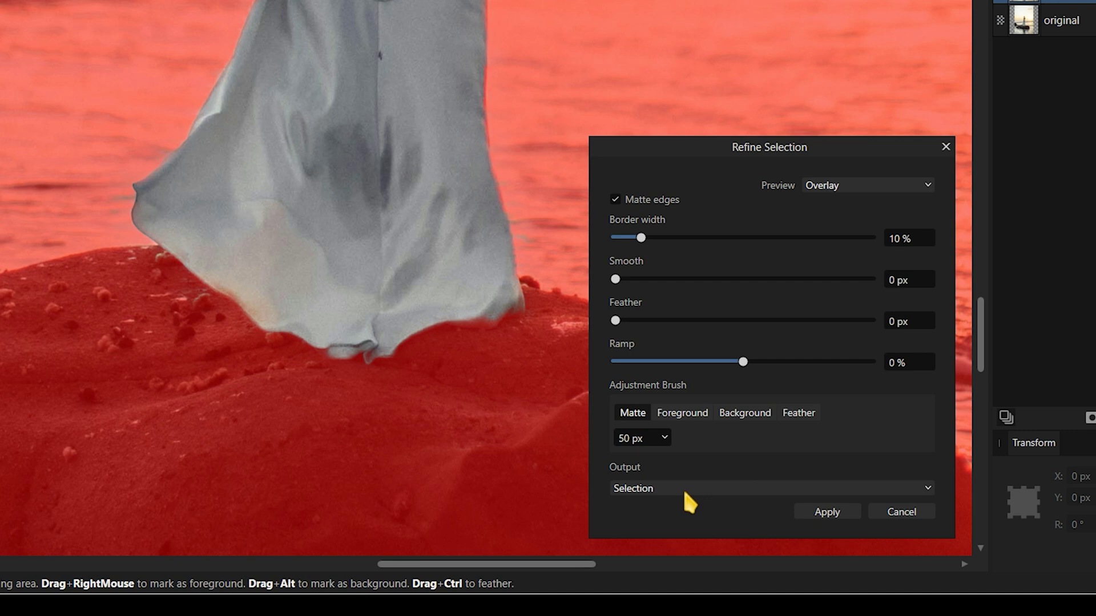
click(685, 493)
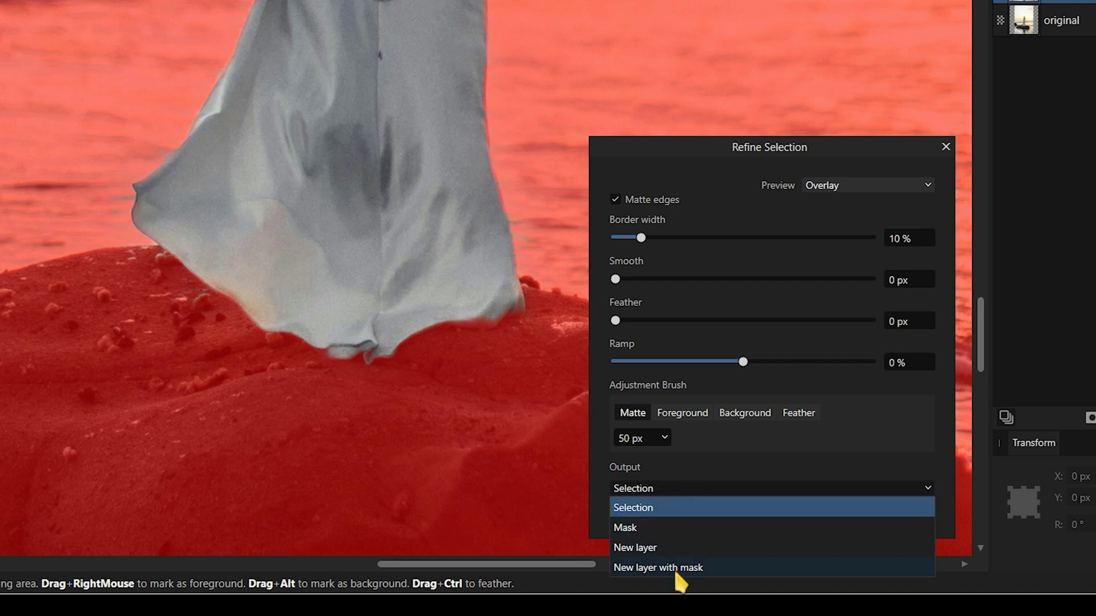
click(676, 574)
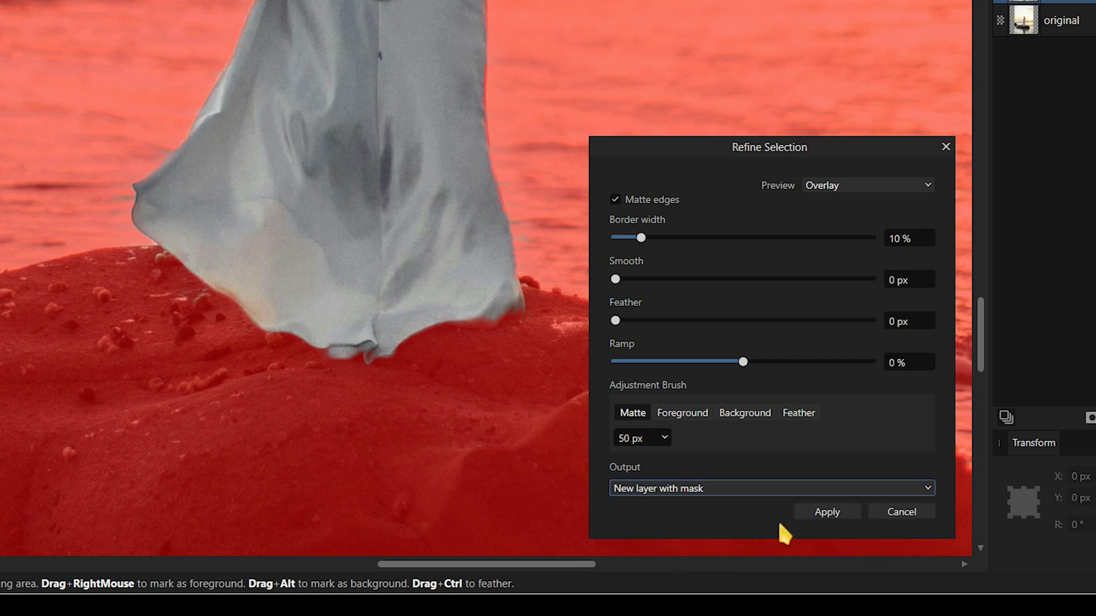
click(824, 507)
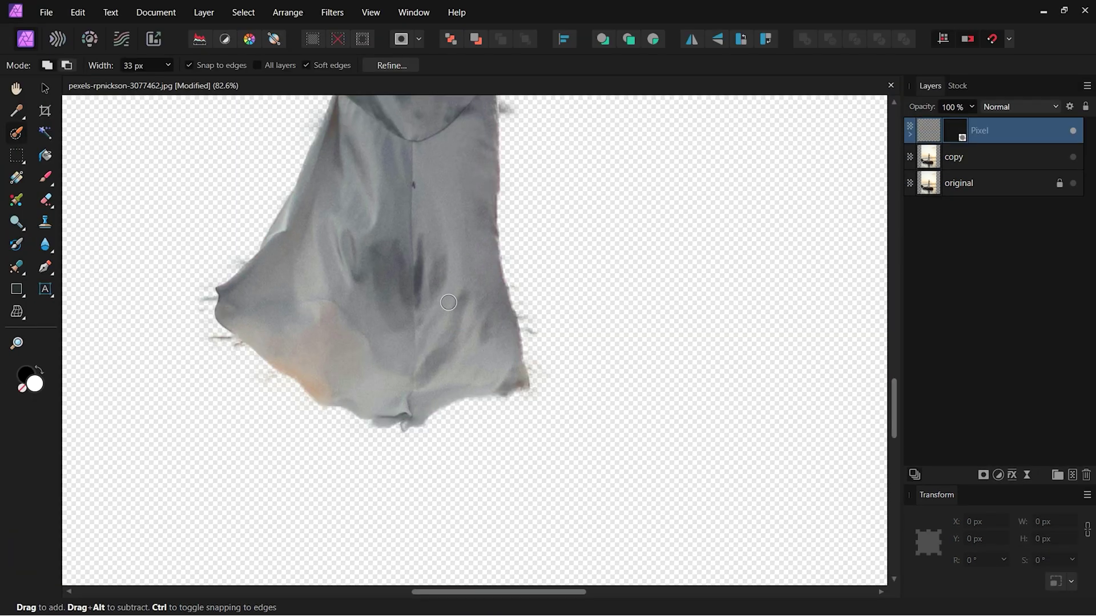
Step: Select the cut-out layer's mask and set up an 80 px black Paint Brush
scroll(437, 283, down, 8)
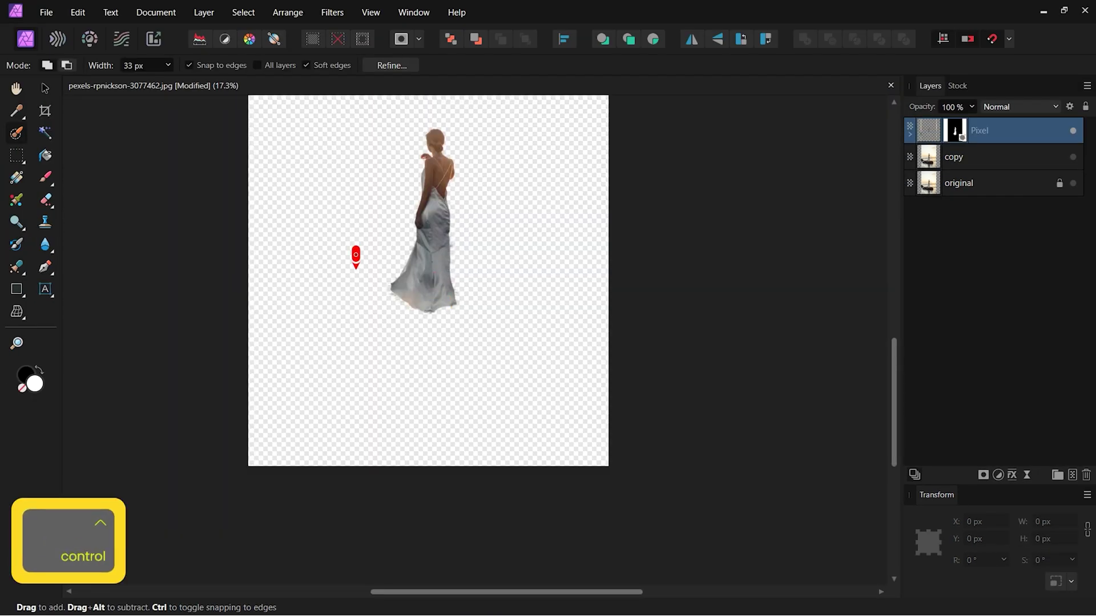
scroll(411, 365, up, 4)
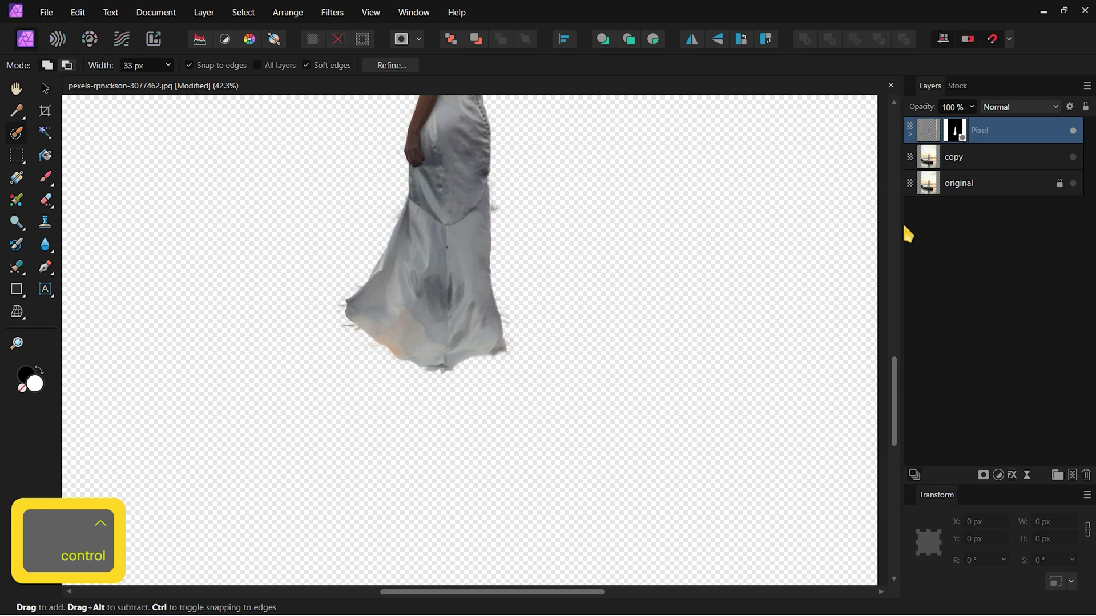
click(910, 135)
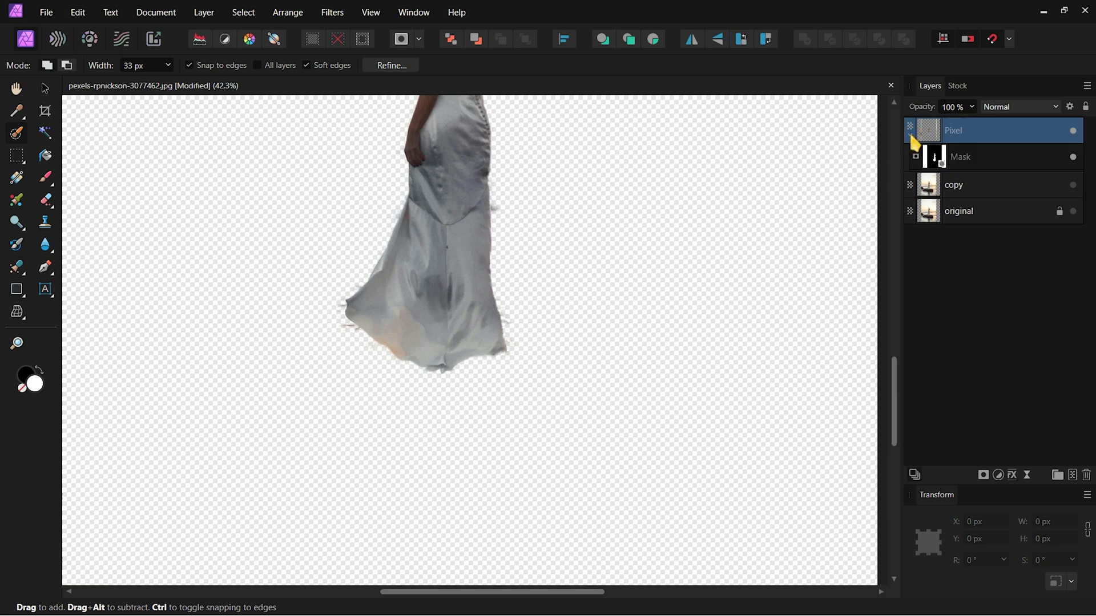
click(939, 165)
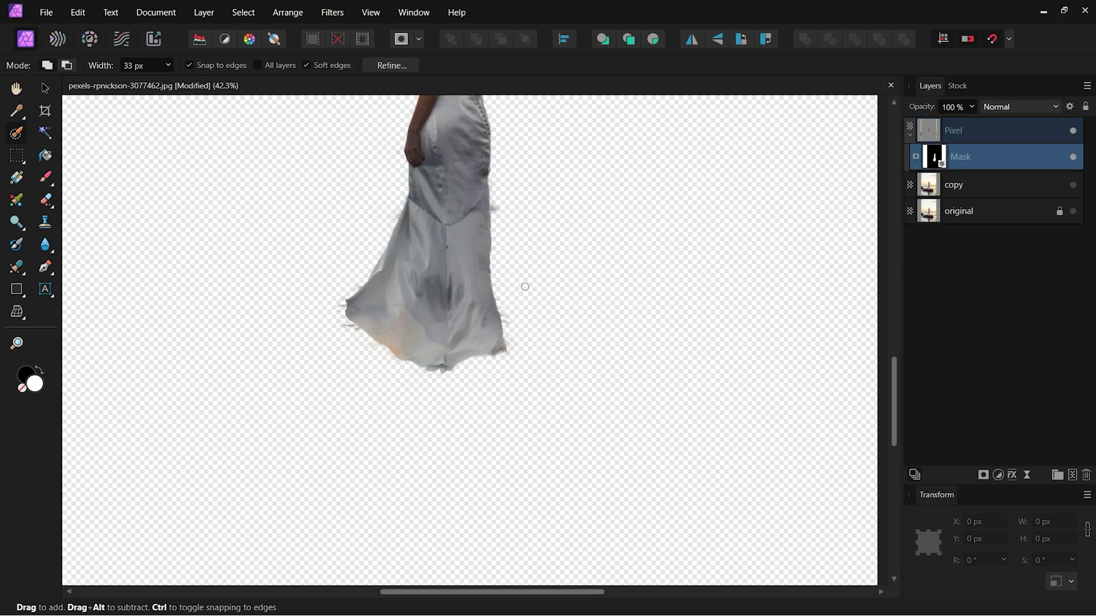
ctrl+scroll(514, 331, up, 8)
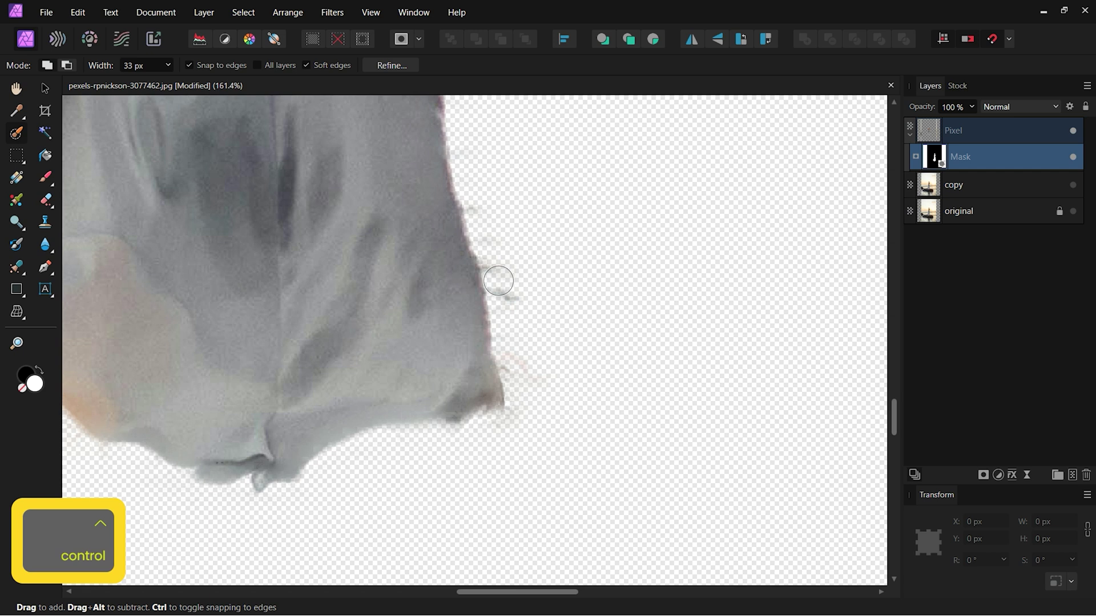
key(b)
key(bracketleft)
key(bracketleft)
key(bracketleft)
key(bracketleft)
key(x)
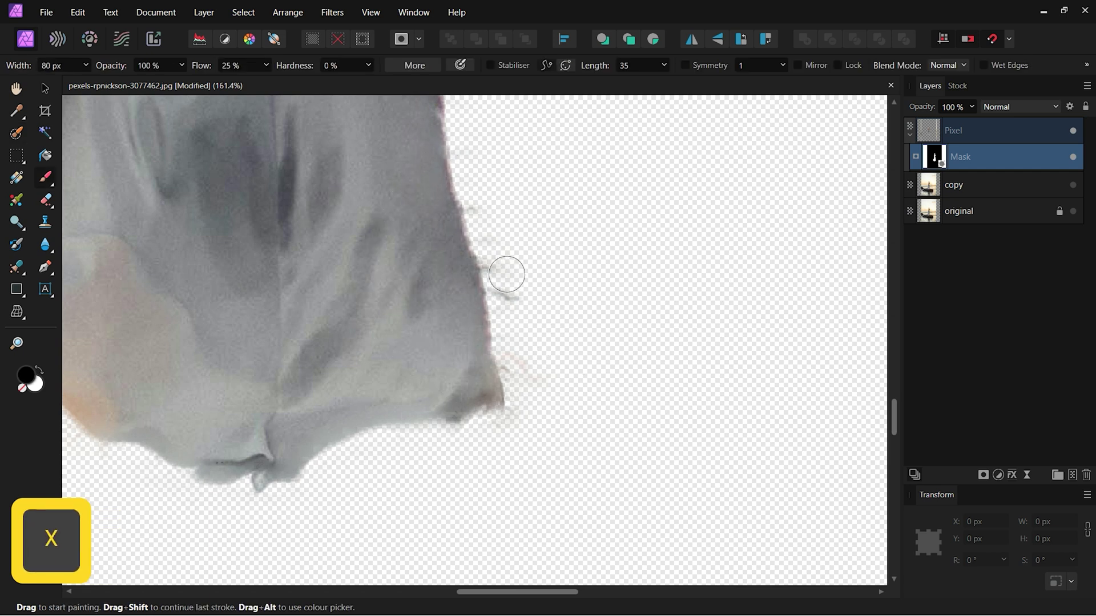
Step: Paint out the stray streaks to the left of the dress hem
scroll(548, 280, up, 5)
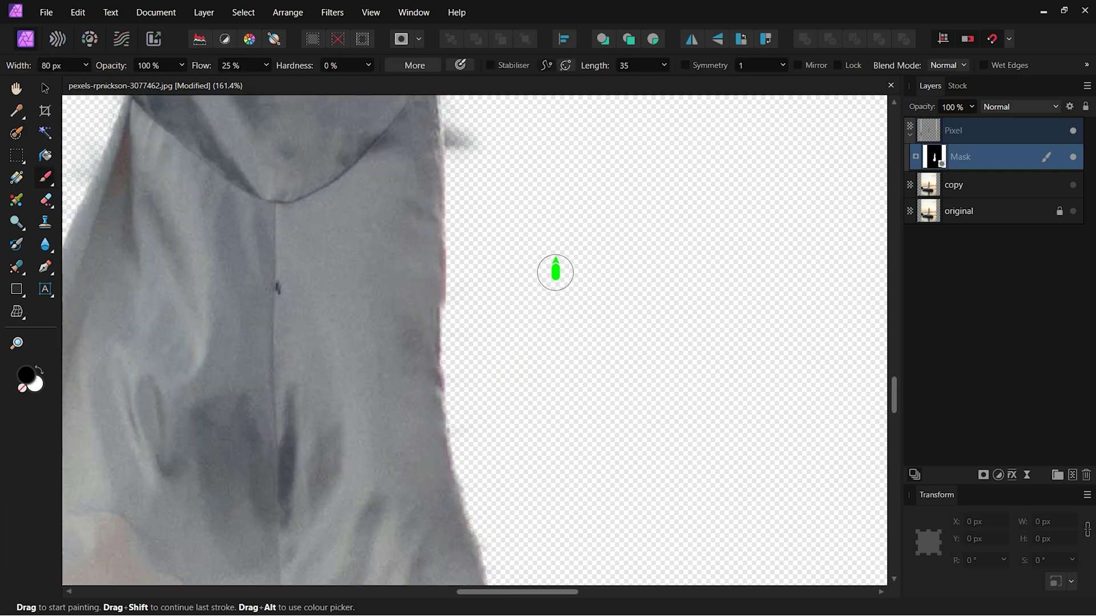
scroll(462, 207, down, 10)
scroll(384, 379, left, 8)
scroll(384, 379, up, 3)
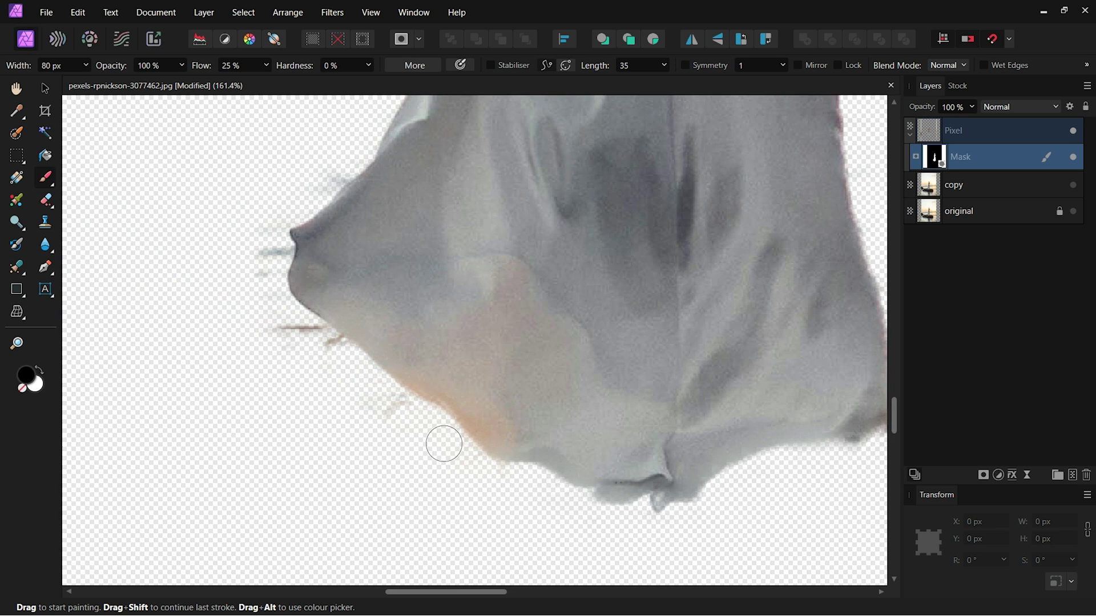
mouse_move(322, 361)
mouse_down()
mouse_move(314, 339)
mouse_move(281, 325)
mouse_up()
scroll(281, 326, up, 2)
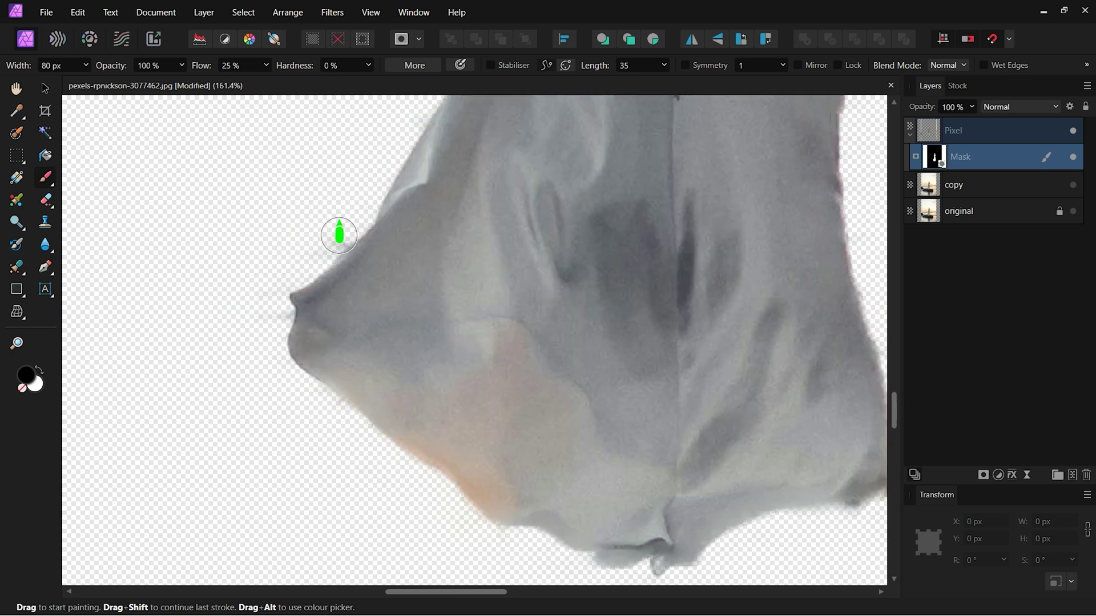
scroll(258, 335, up, 6)
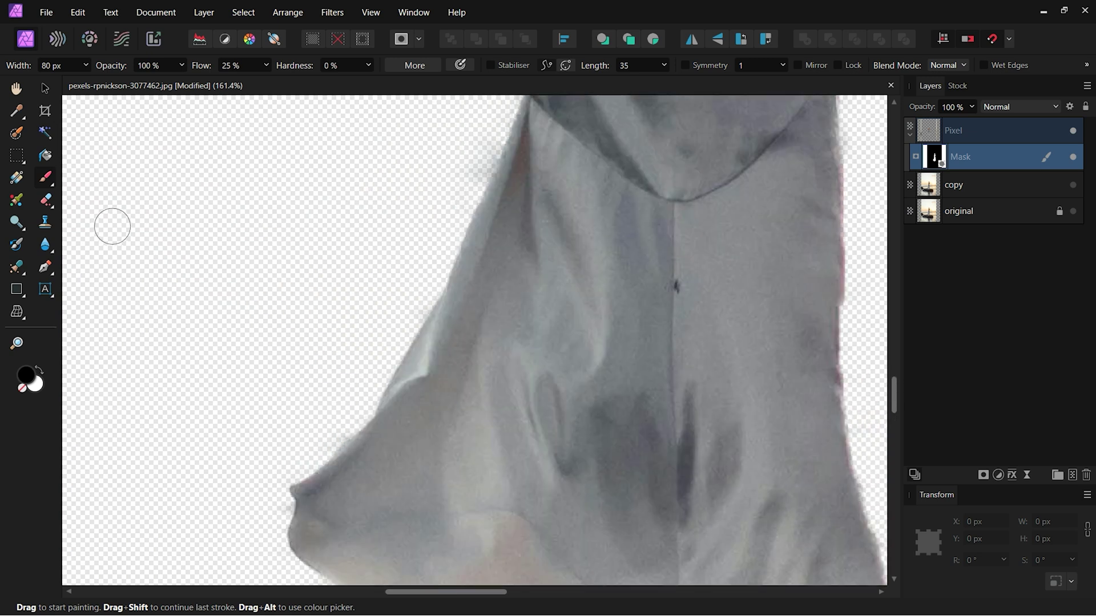
ctrl+scroll(288, 254, down, 8)
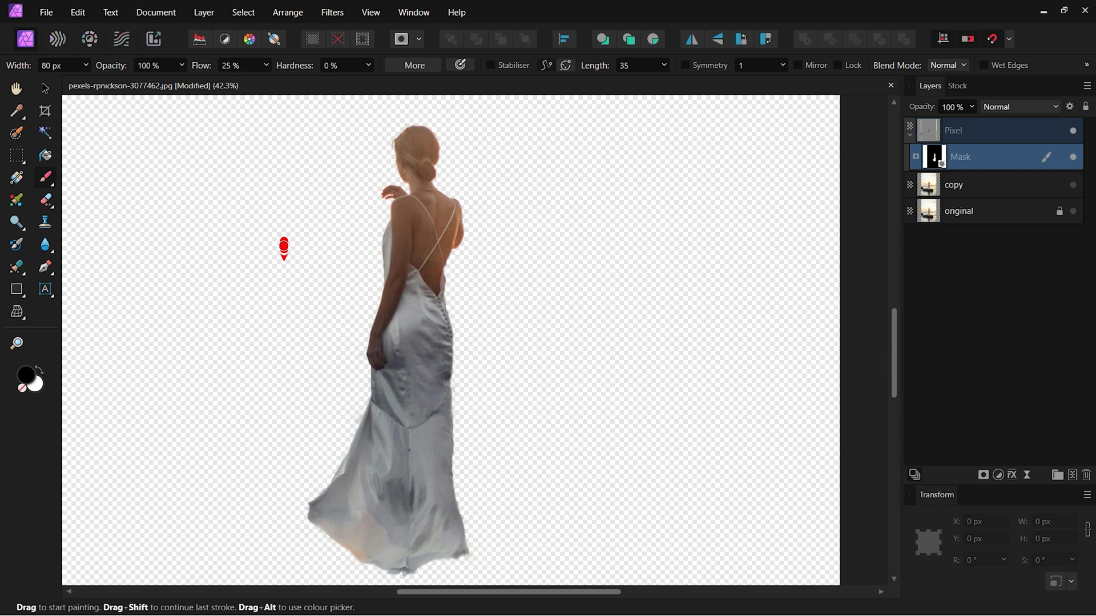
double_click(960, 134)
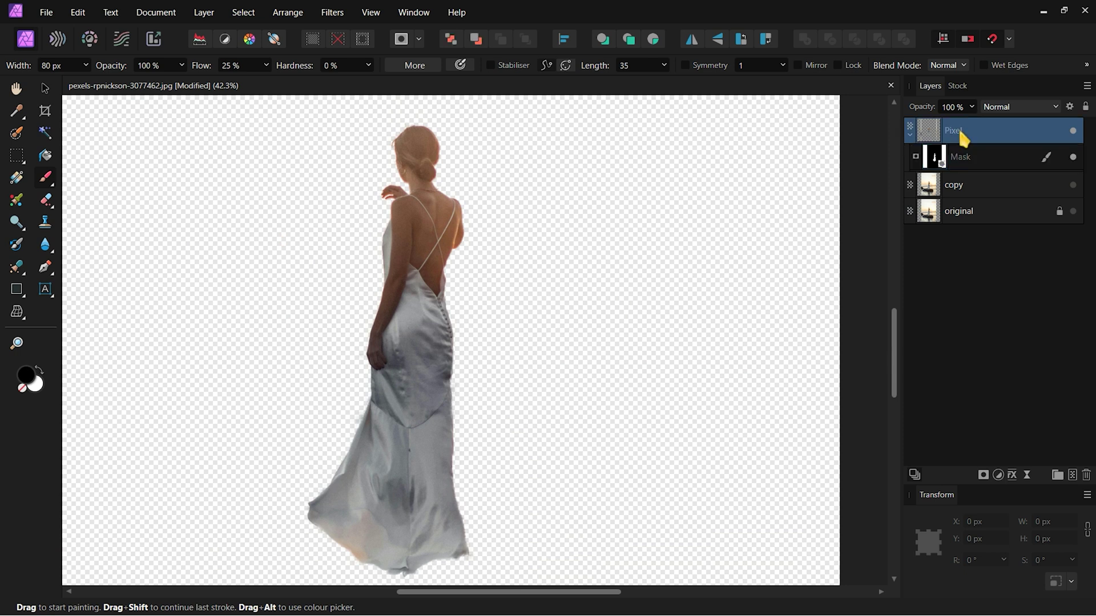
Step: Name the cut-out layer 'subject' and make the copy background visible again
text(subject)
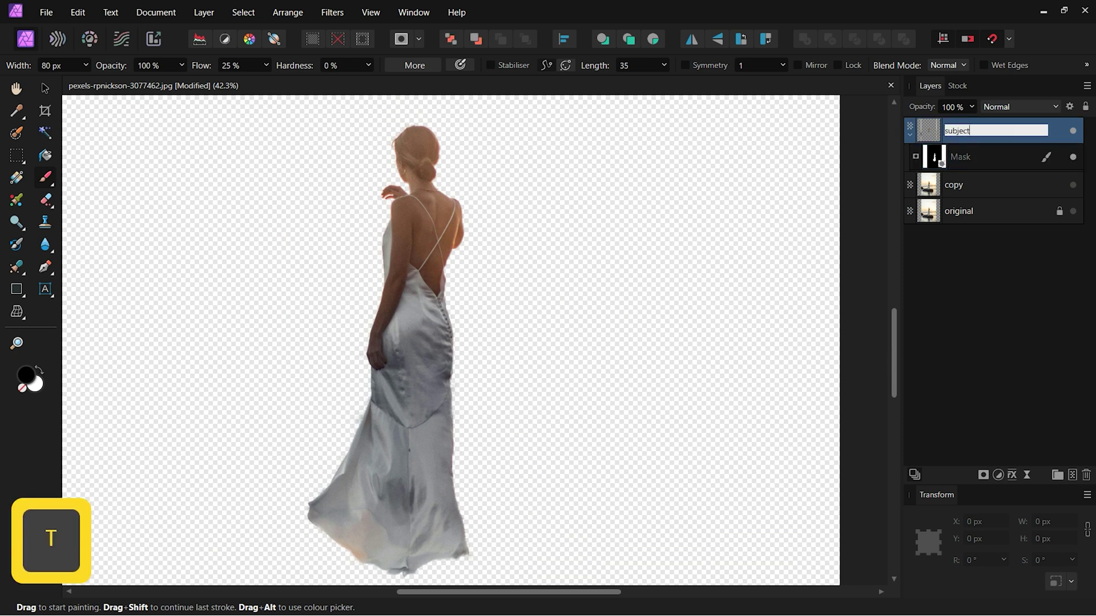
key(Return)
click(1072, 186)
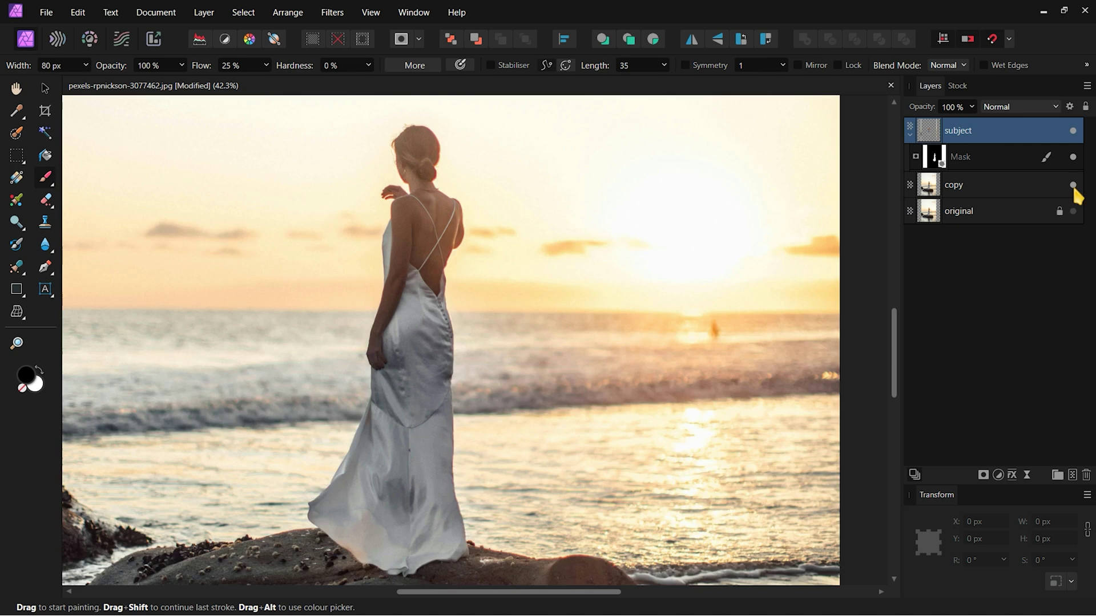
click(44, 89)
key(ctrl+0)
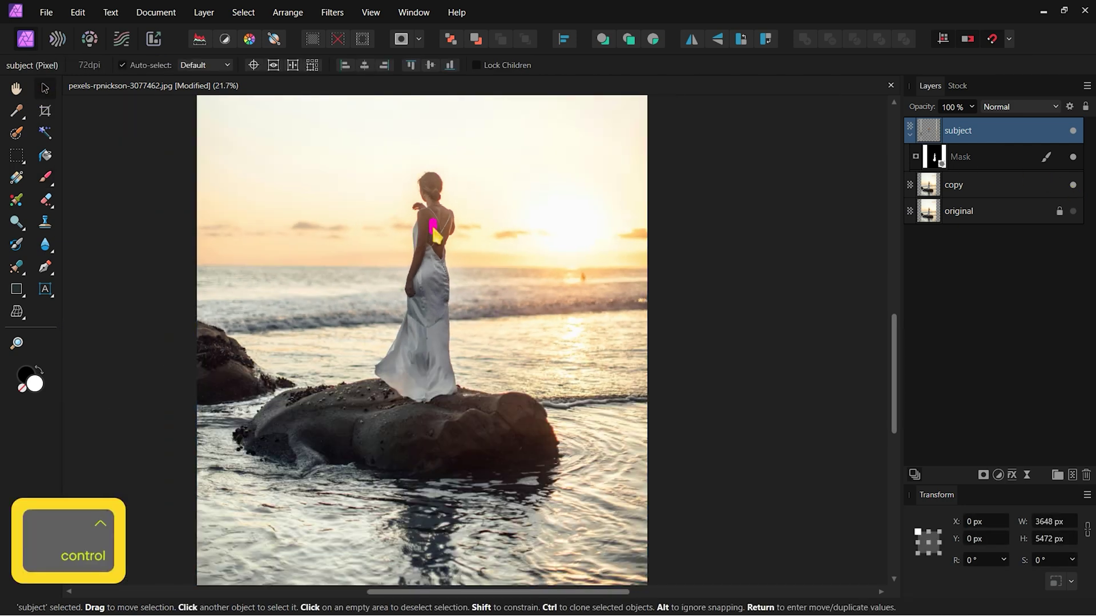
Step: Try a 350 px live Motion Blur on the copy layer, then delete it
click(977, 194)
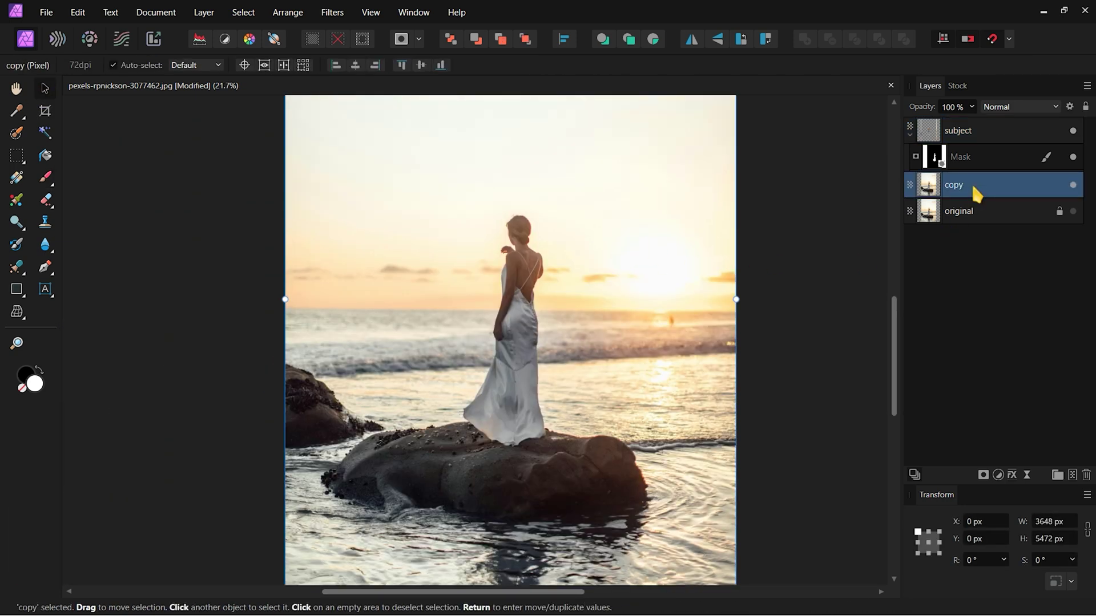
click(1028, 477)
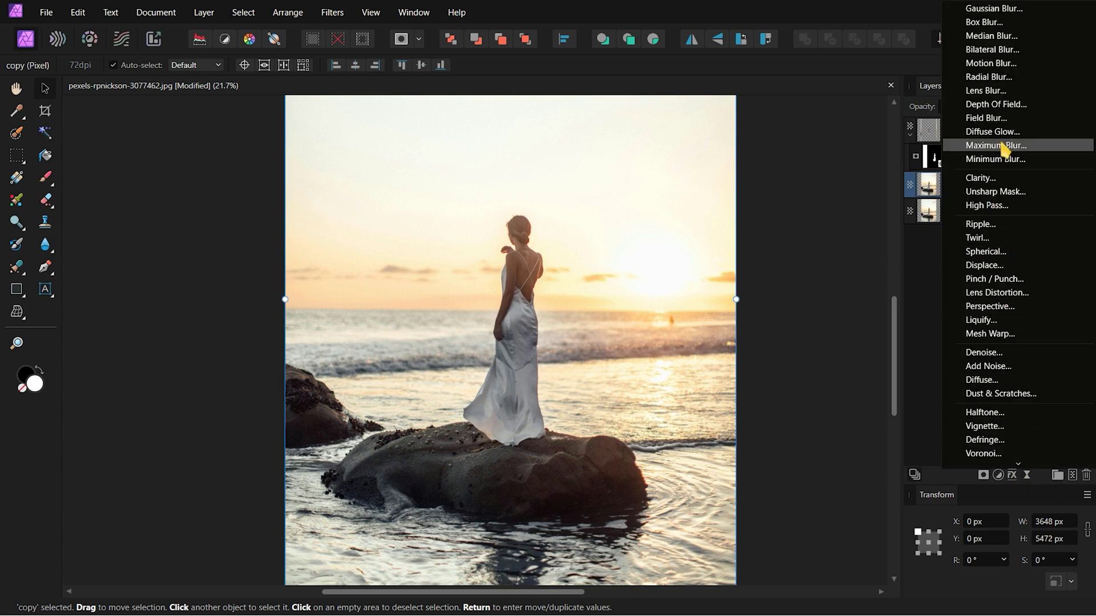
click(991, 63)
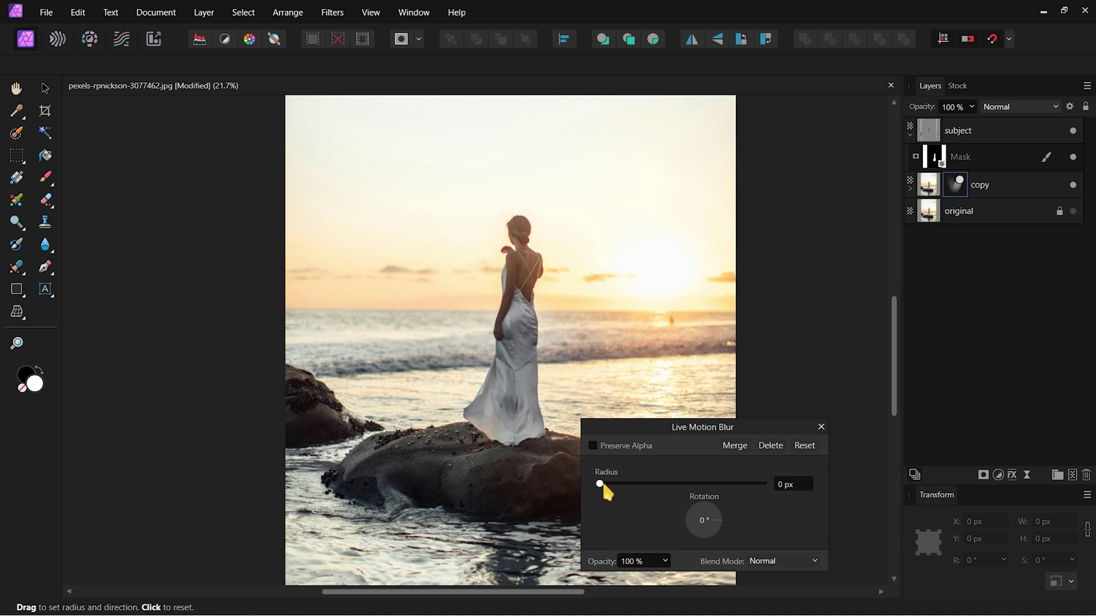
drag(603, 484, 799, 489)
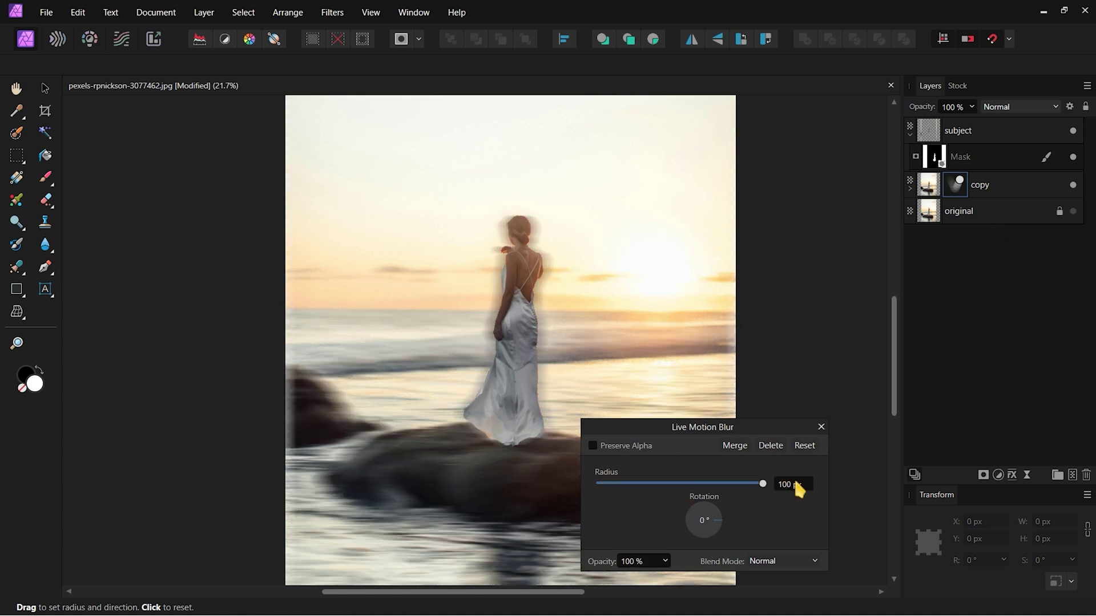
text(350)
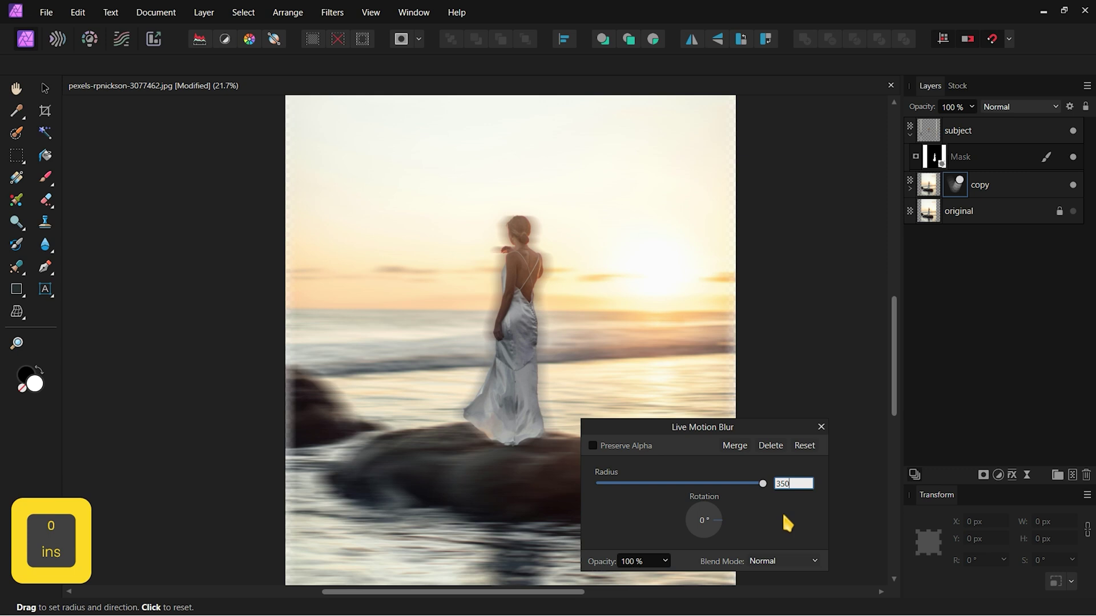
key(Return)
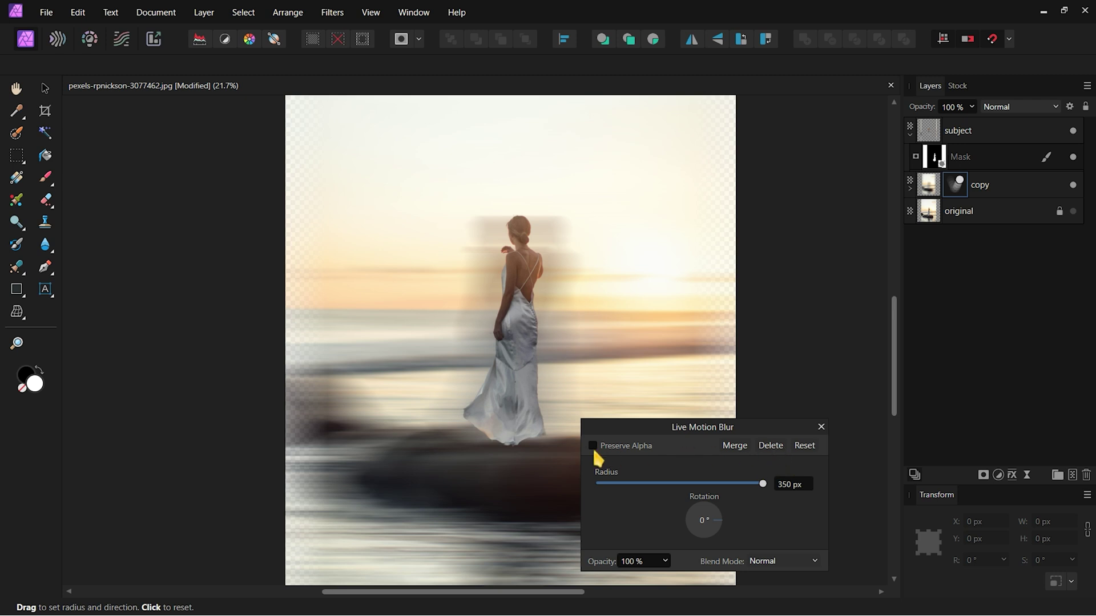
click(770, 445)
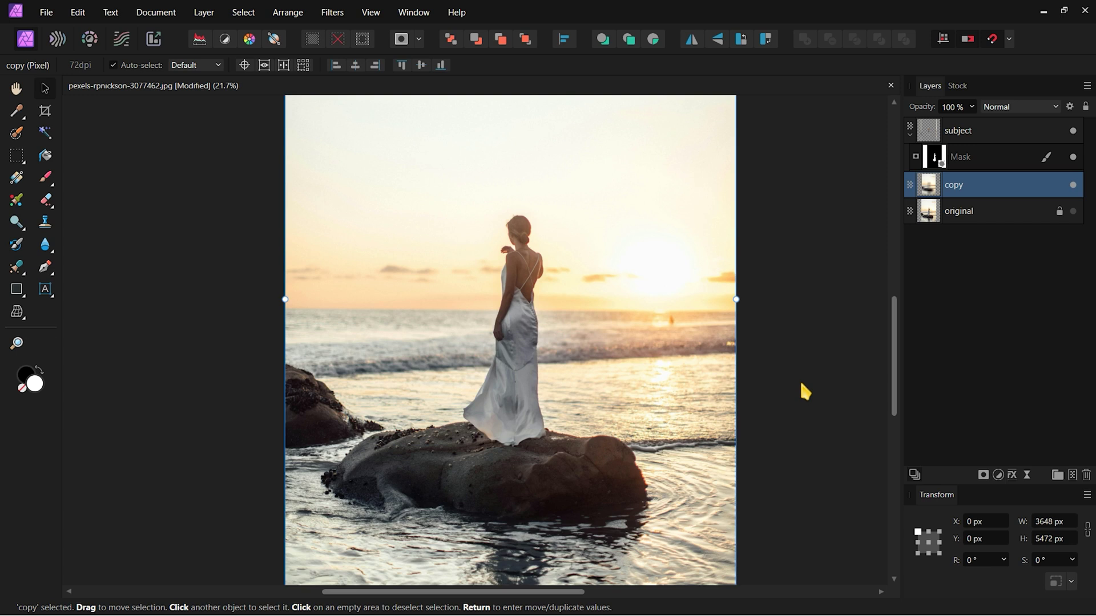
Step: Load the subject's outline as a selection, hide subject, and grow the selection by 10 px
key(ctrl)
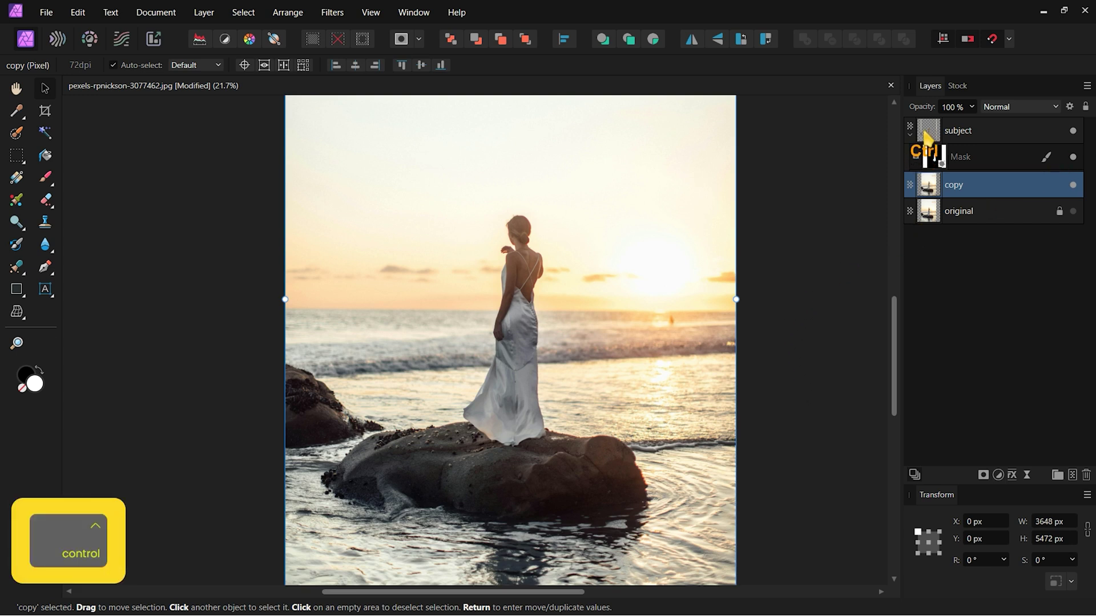
ctrl+click(927, 136)
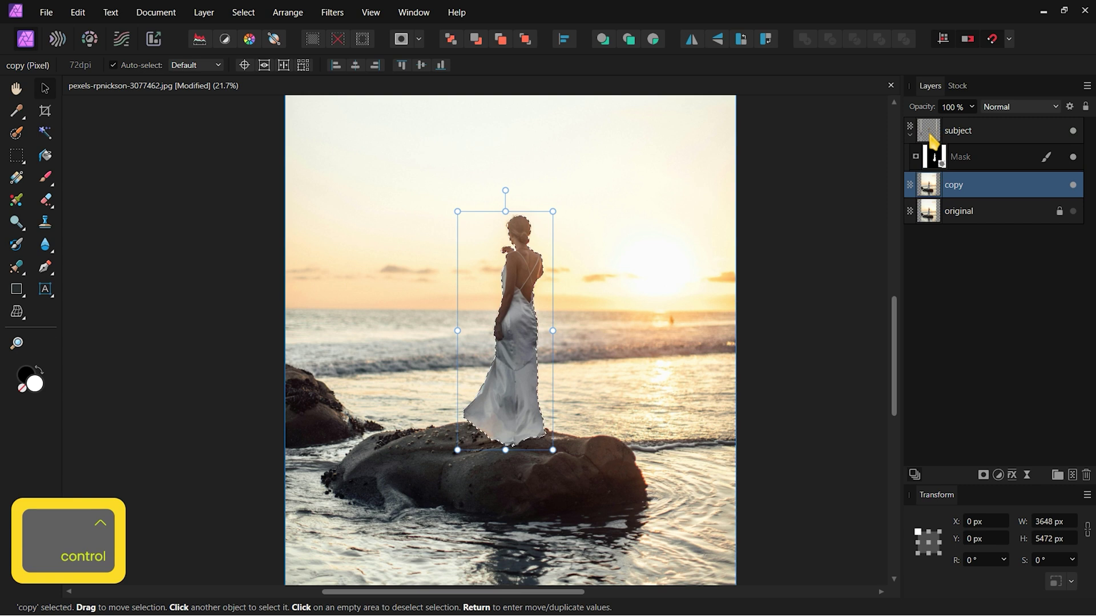
click(1073, 131)
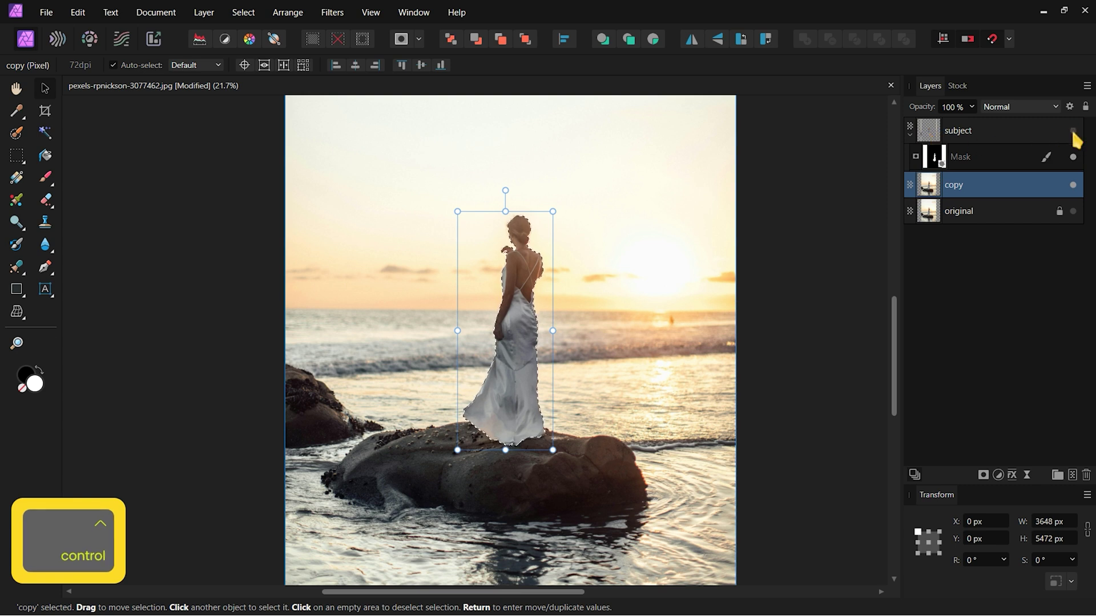
click(237, 17)
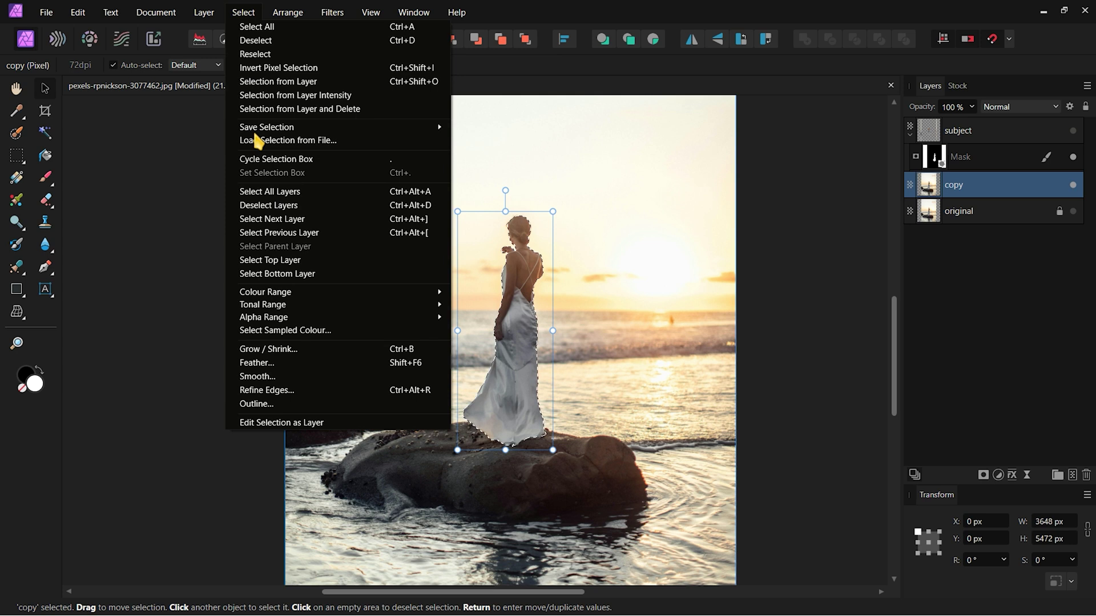
click(305, 349)
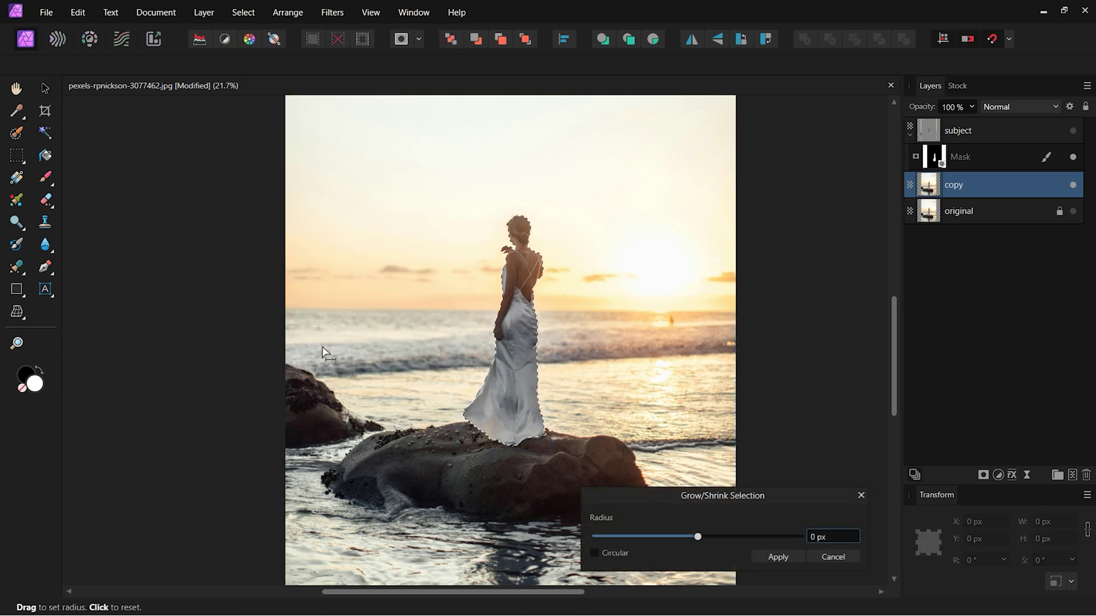
click(822, 541)
text(0)
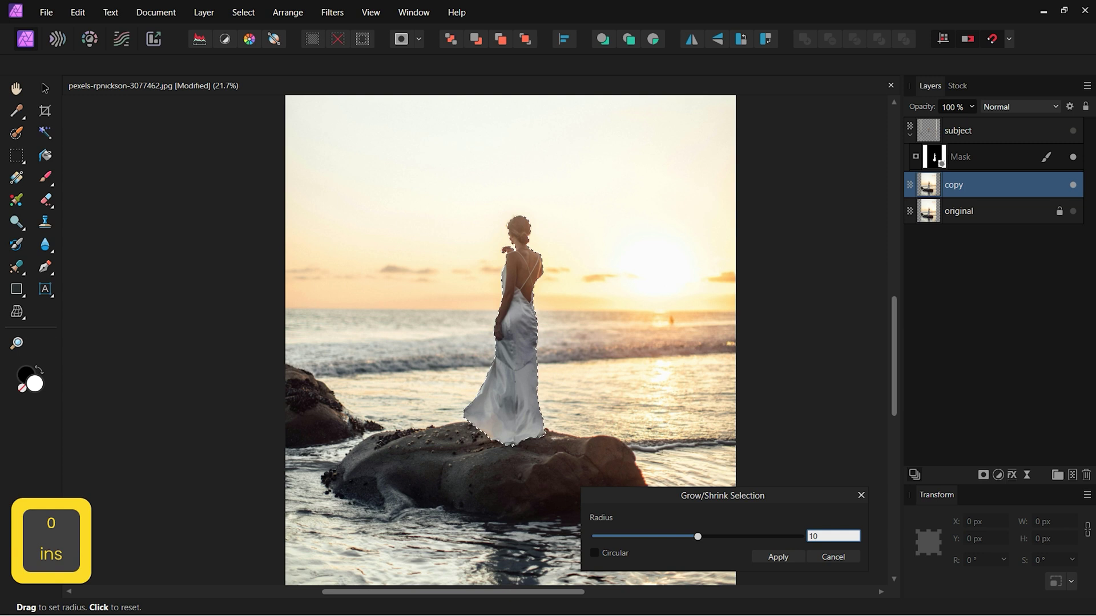
click(778, 557)
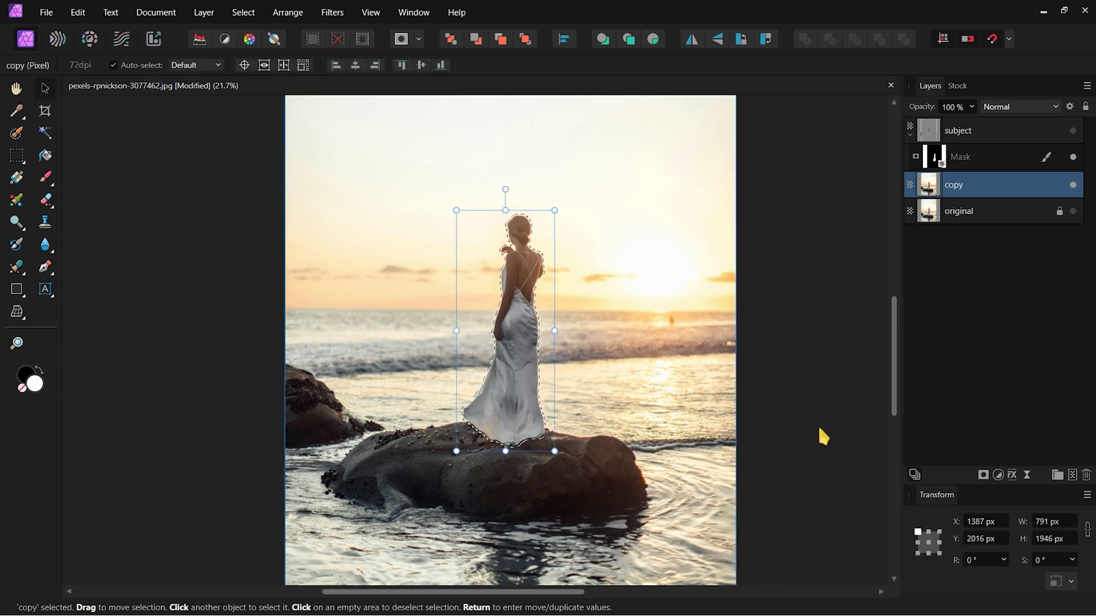
Step: Inpaint the woman out of the copy layer and deselect
click(78, 25)
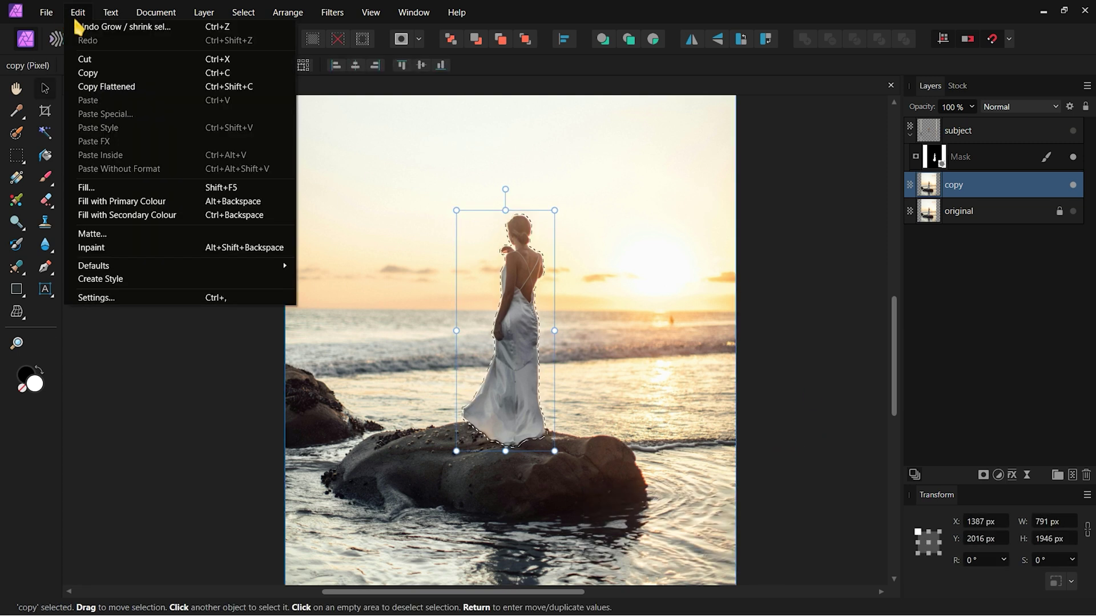
click(122, 247)
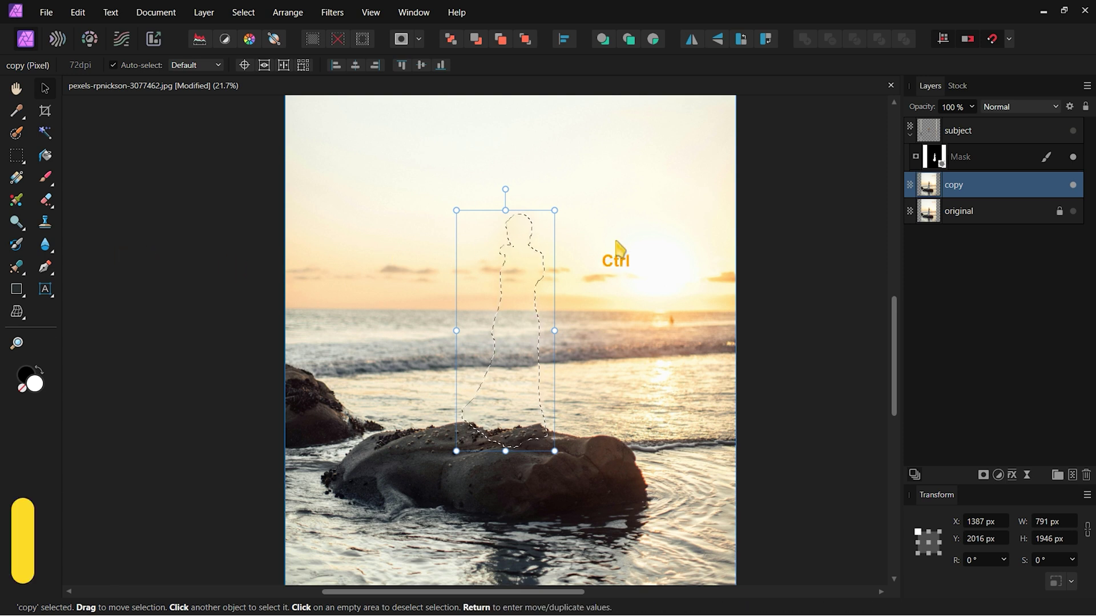
key(ctrl+d)
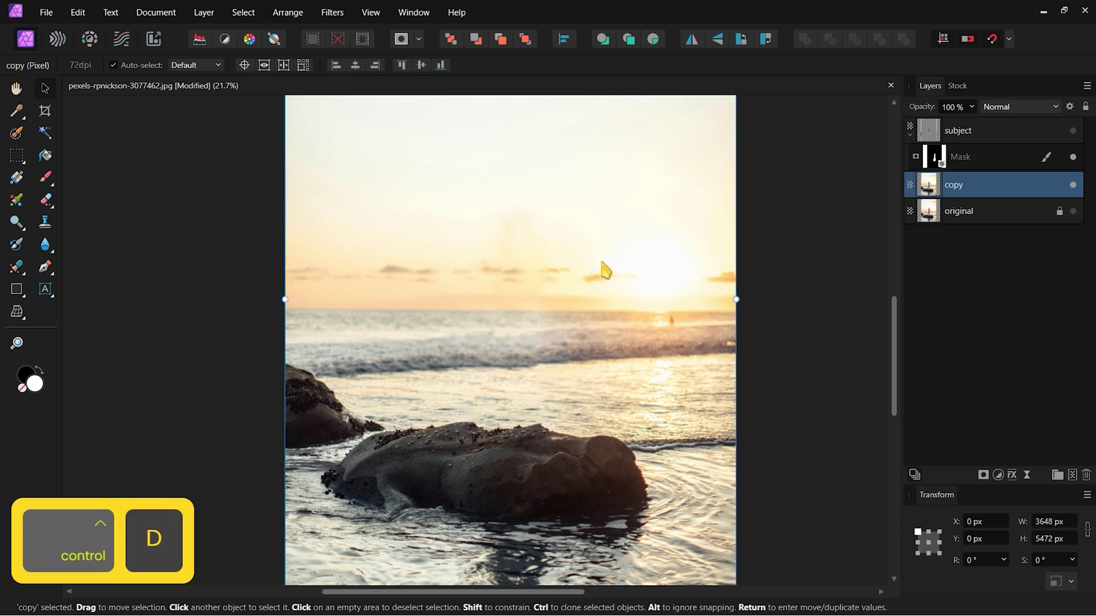
Step: Clone clean sea over the leftover silhouette using the Clone Brush
click(16, 268)
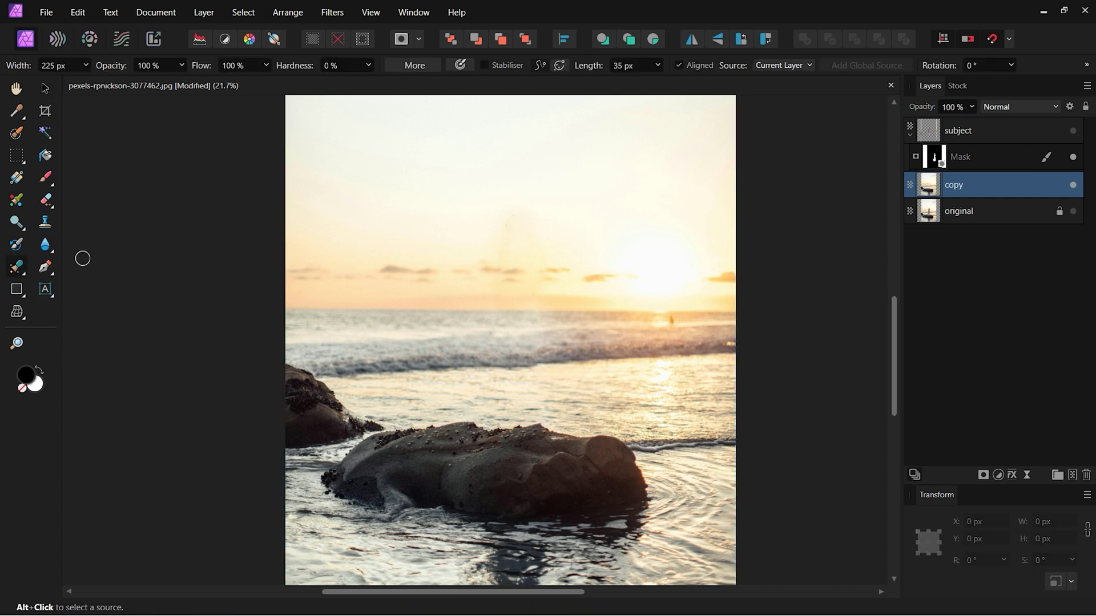
scroll(566, 357, up, 5)
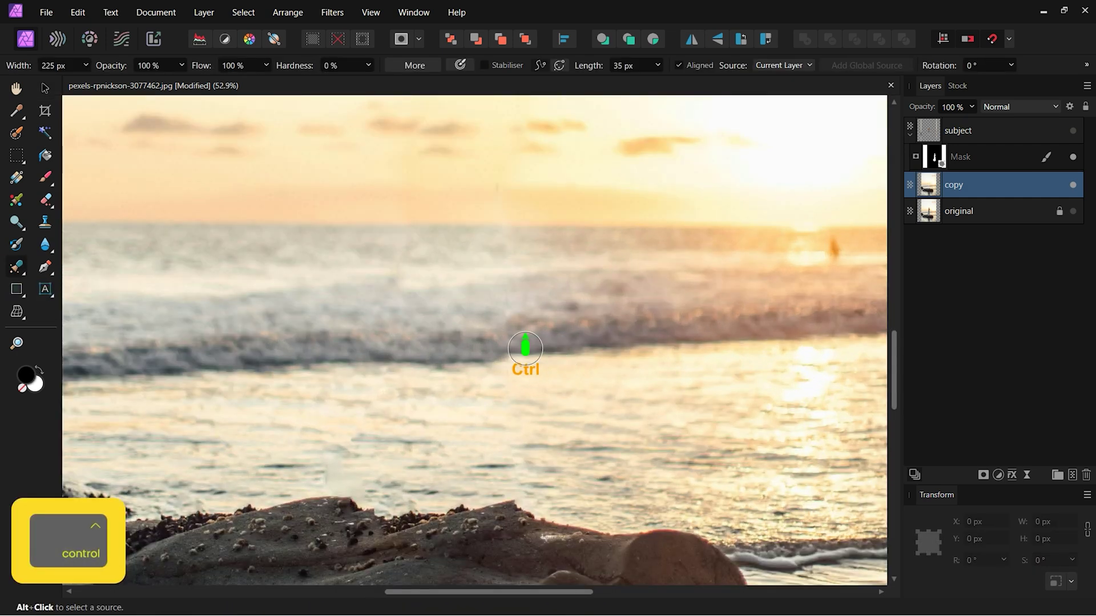
key(alt)
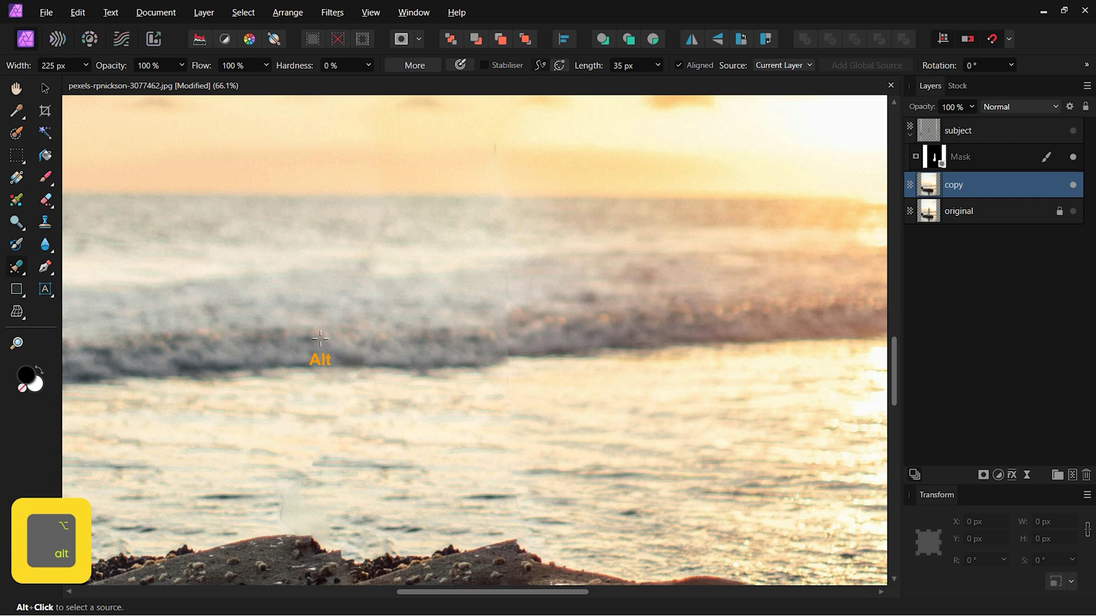
alt+click(319, 342)
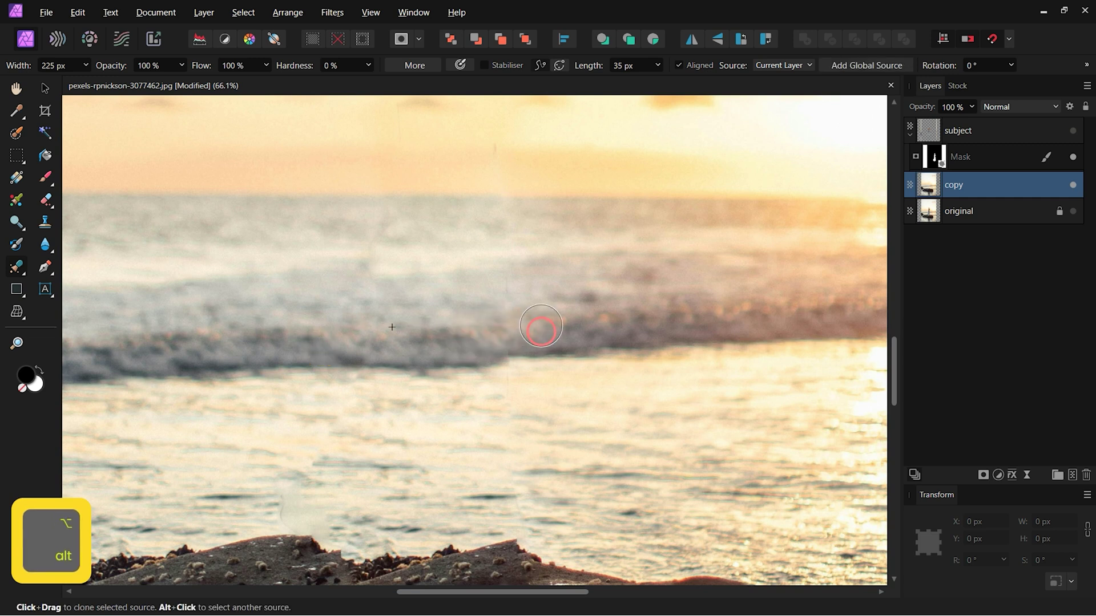
mouse_move(492, 307)
mouse_down()
mouse_move(495, 284)
mouse_move(411, 269)
mouse_move(400, 222)
mouse_move(224, 217)
mouse_up()
Step: Resample fresh sea and sky patches and clone over the remaining smudges
alt+click(224, 217)
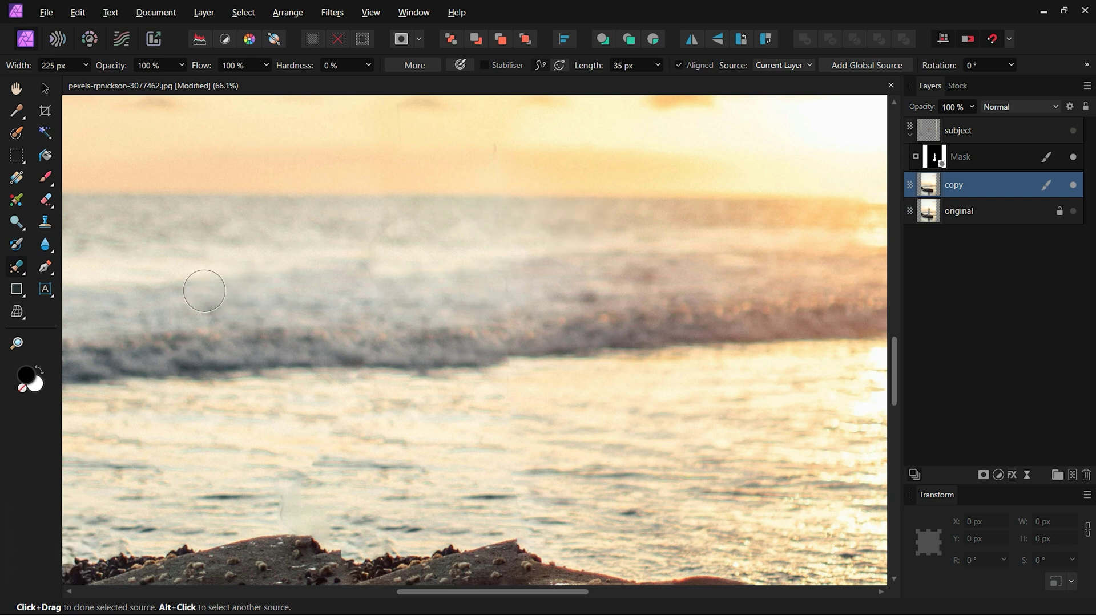
alt+click(204, 297)
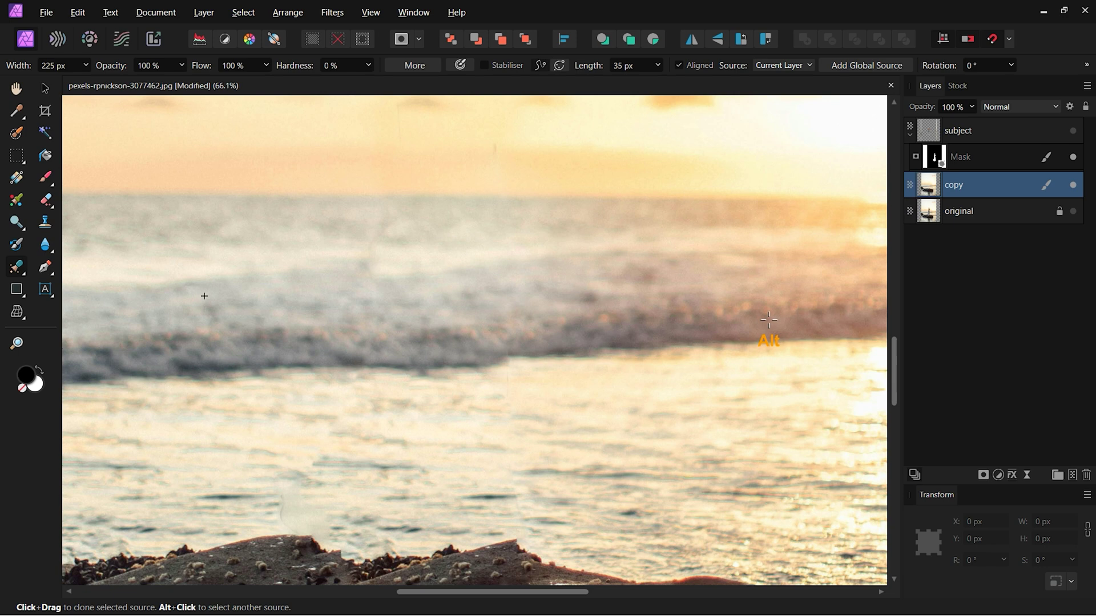
alt+click(679, 336)
scroll(463, 344, down, 3)
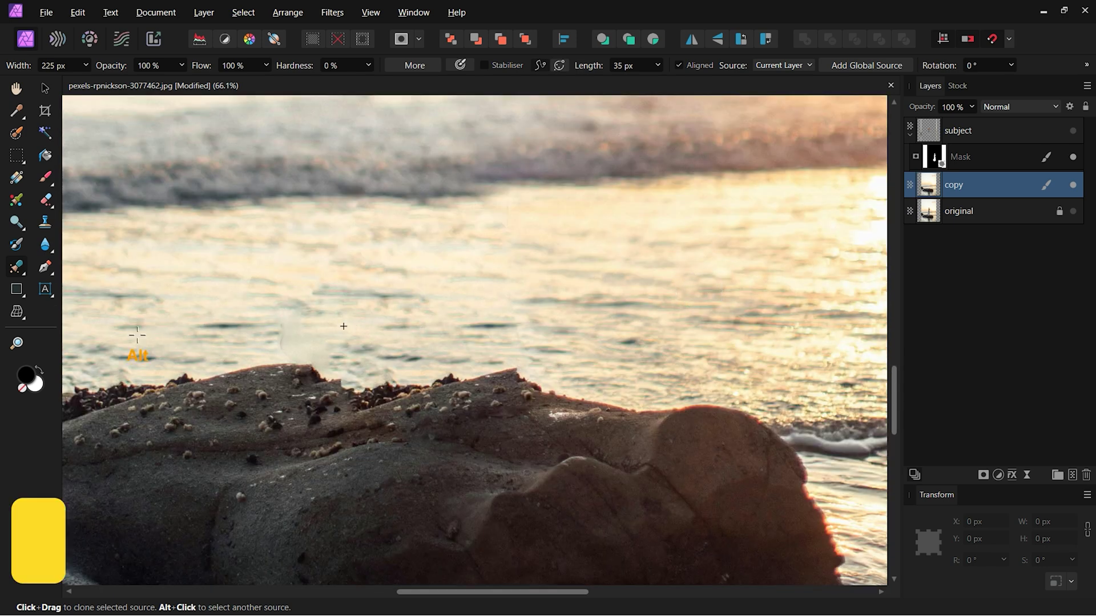
alt+click(553, 335)
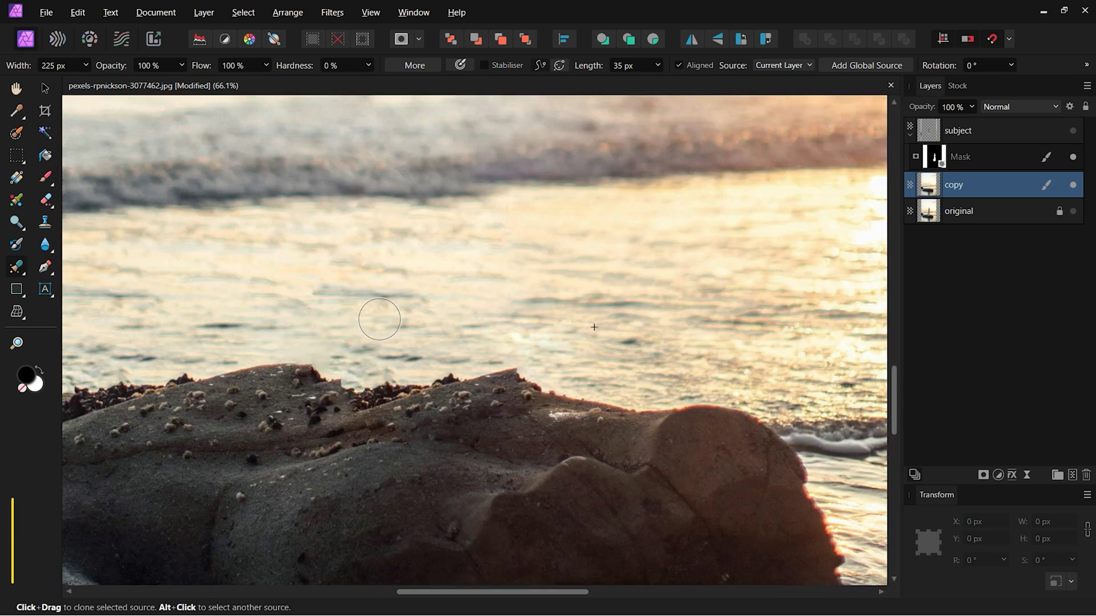
alt+click(521, 213)
scroll(528, 291, up, 5)
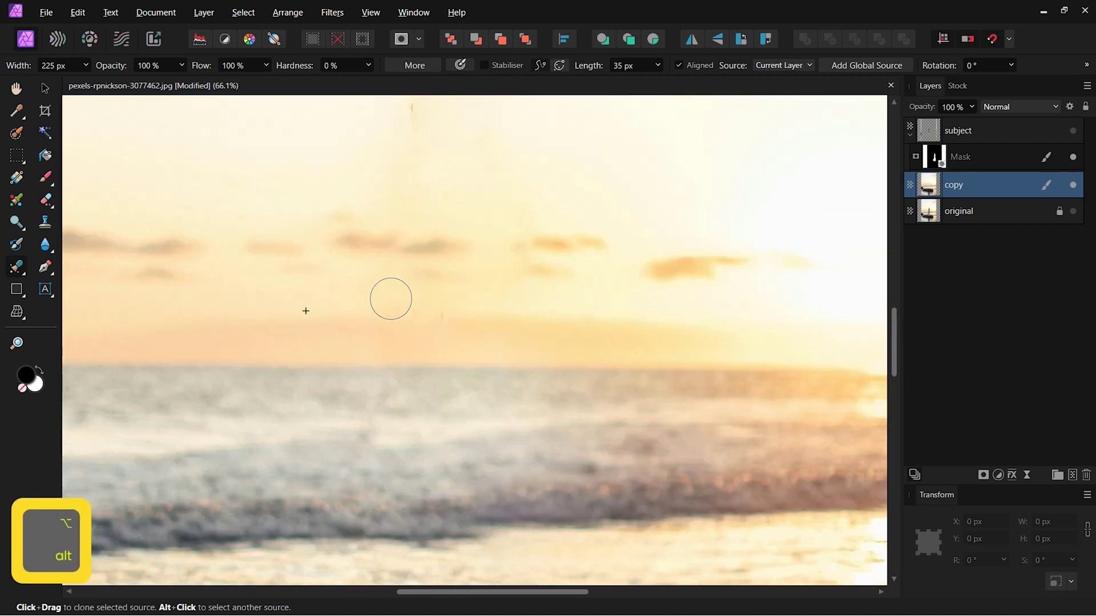
scroll(485, 302, up, 5)
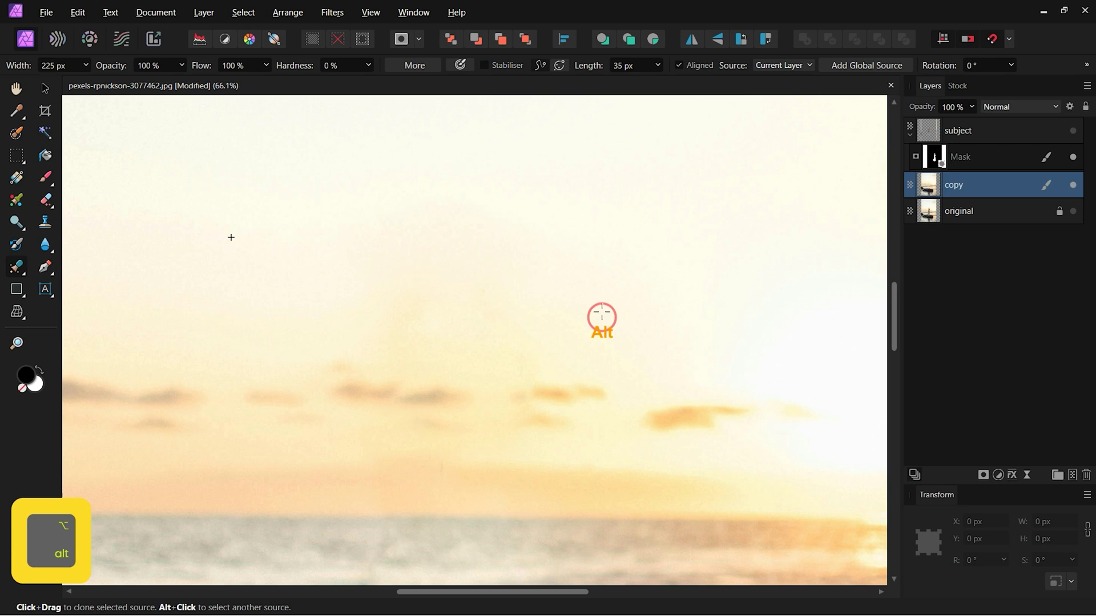
click(45, 87)
Step: Show the woman and add a 350 px live Motion Blur with Preserve Alpha to copy
ctrl+scroll(354, 316, down, 6)
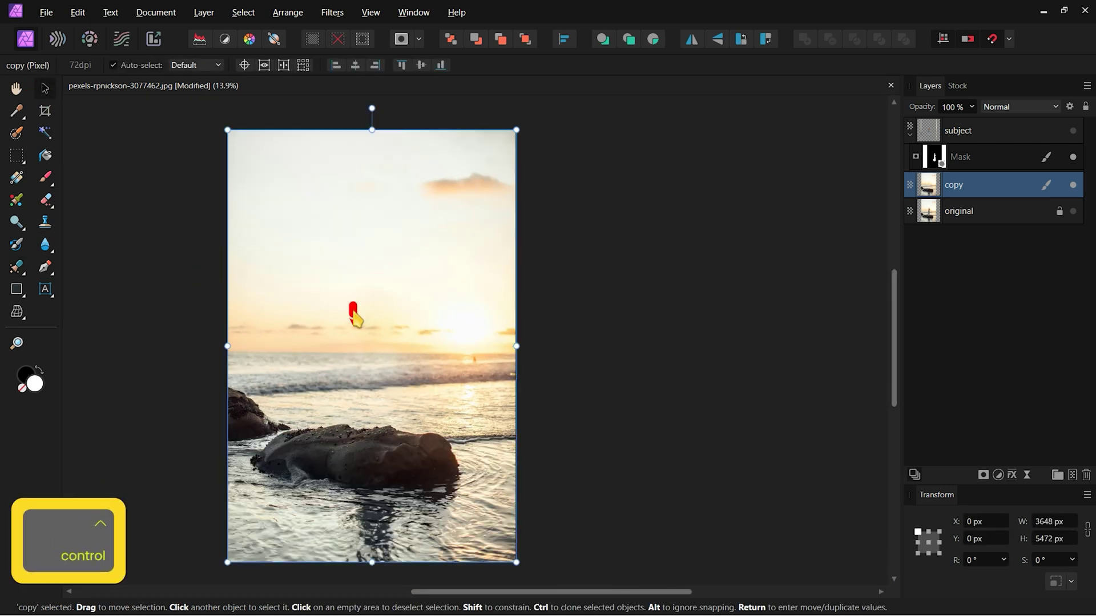
click(641, 201)
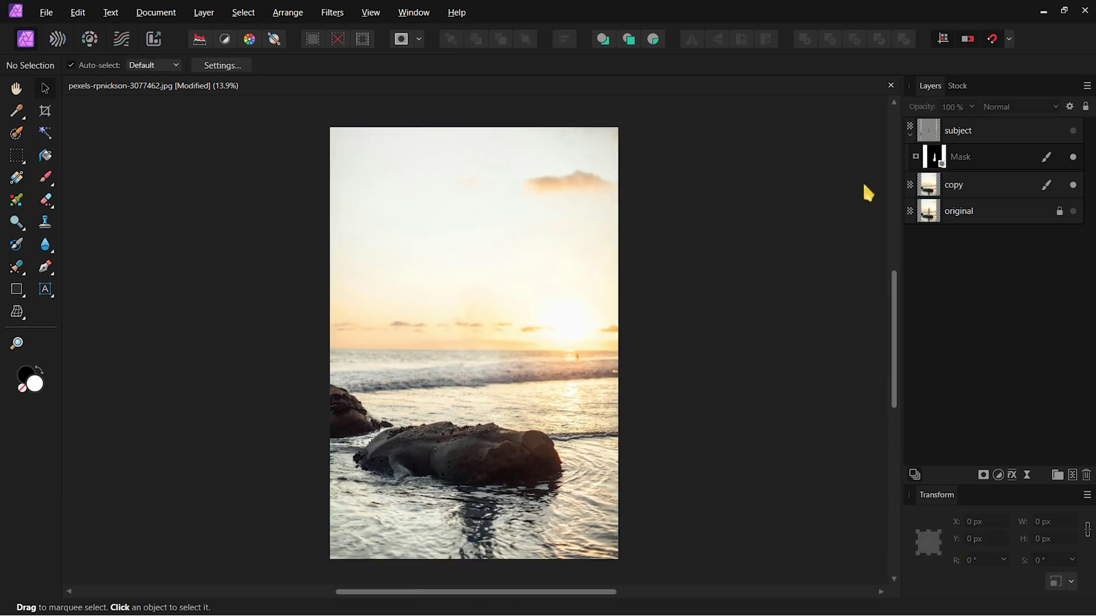
click(987, 188)
click(1027, 476)
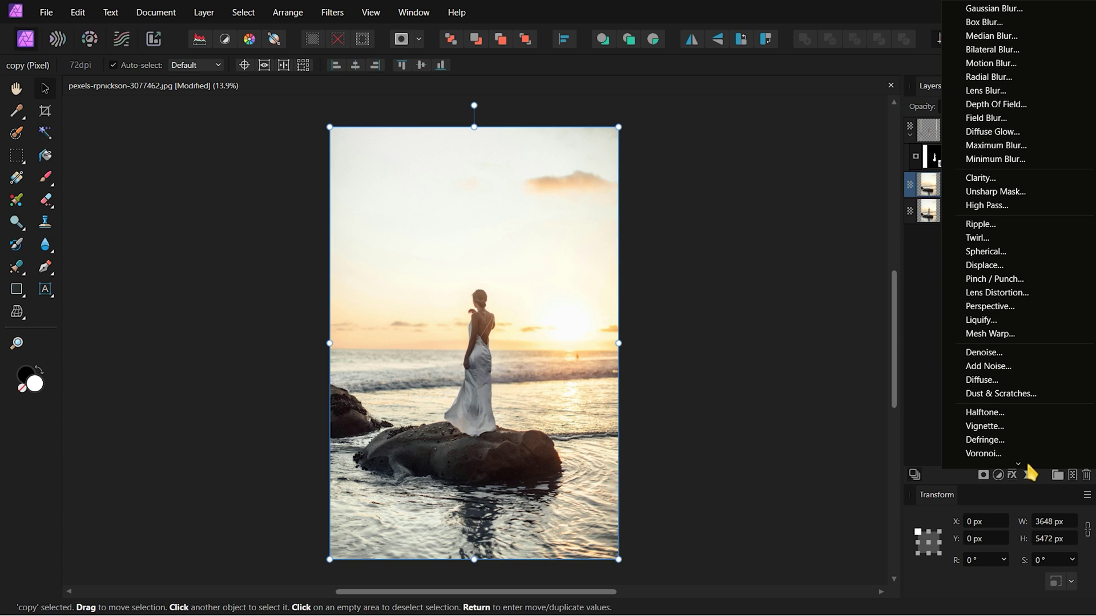
click(1004, 64)
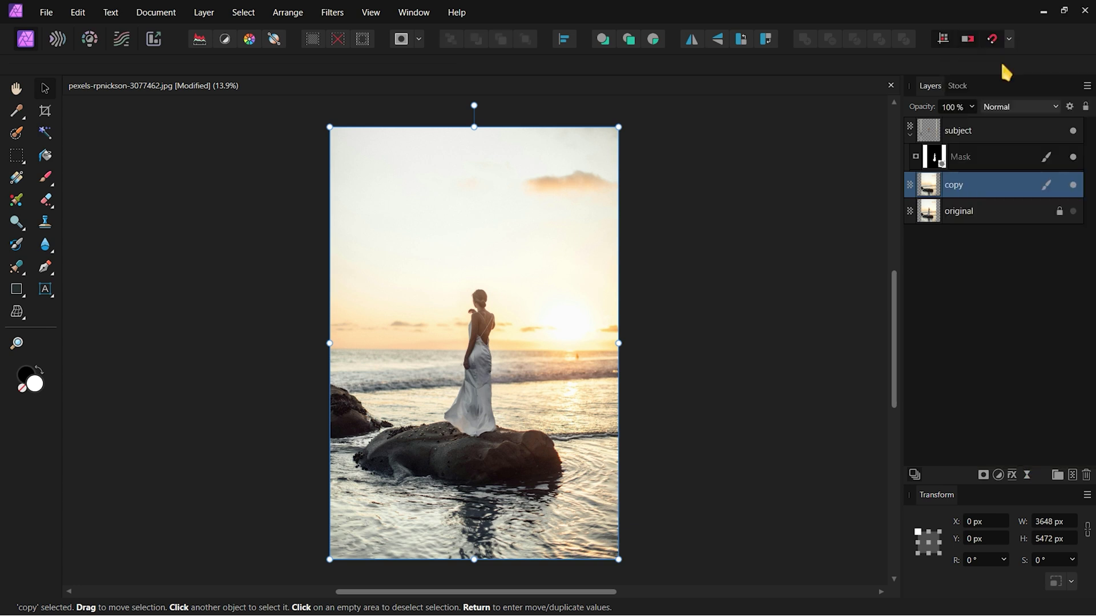
click(794, 485)
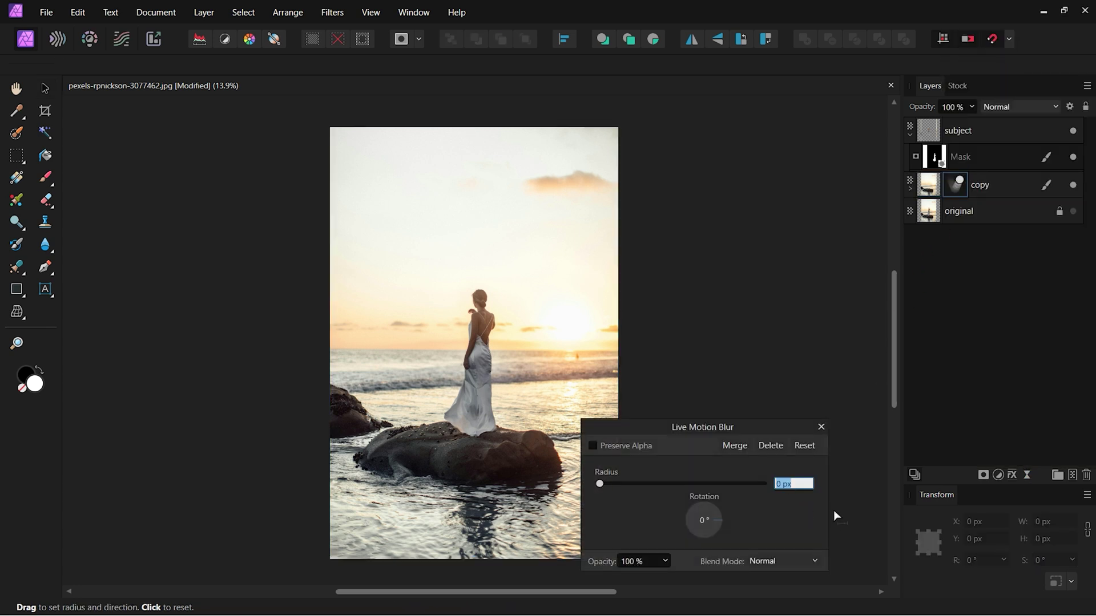
text(350)
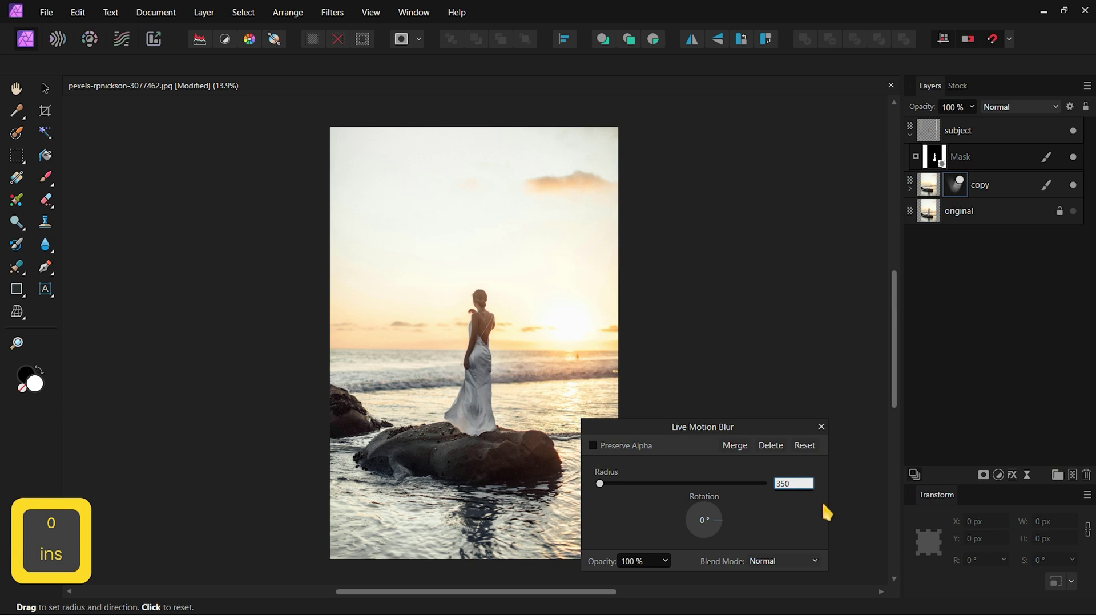
click(593, 445)
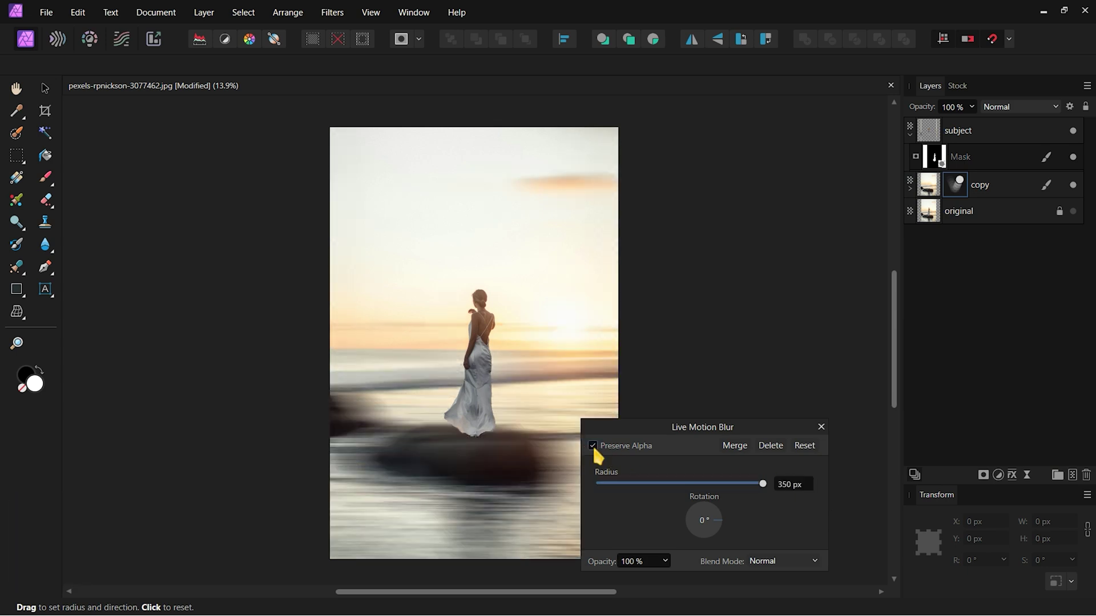
click(821, 428)
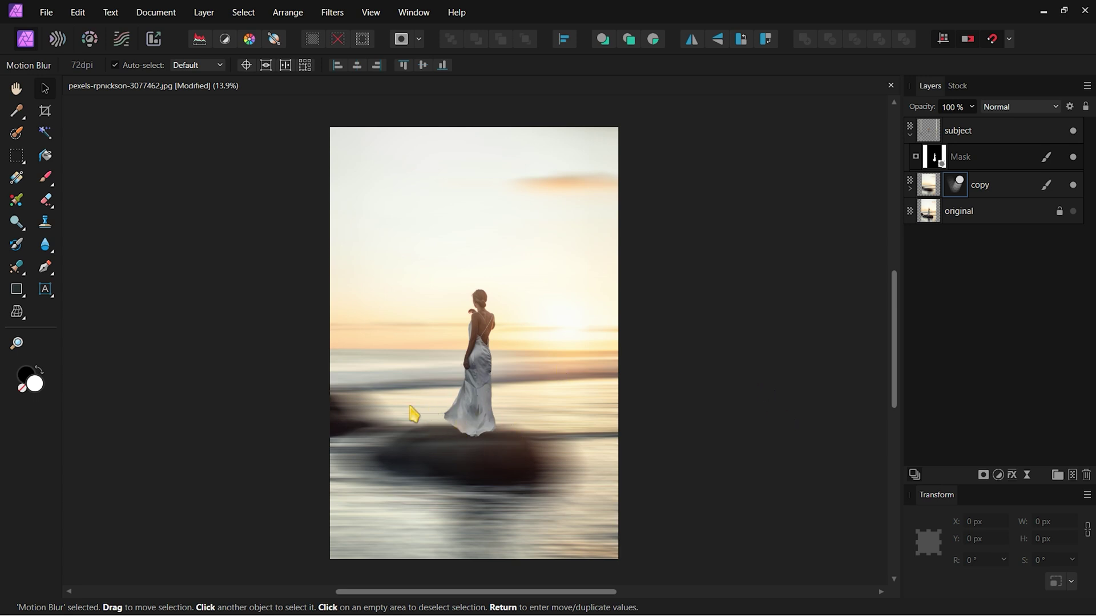
Step: Add a mask layer, nest it under copy's Motion Blur filter, and select it
click(910, 189)
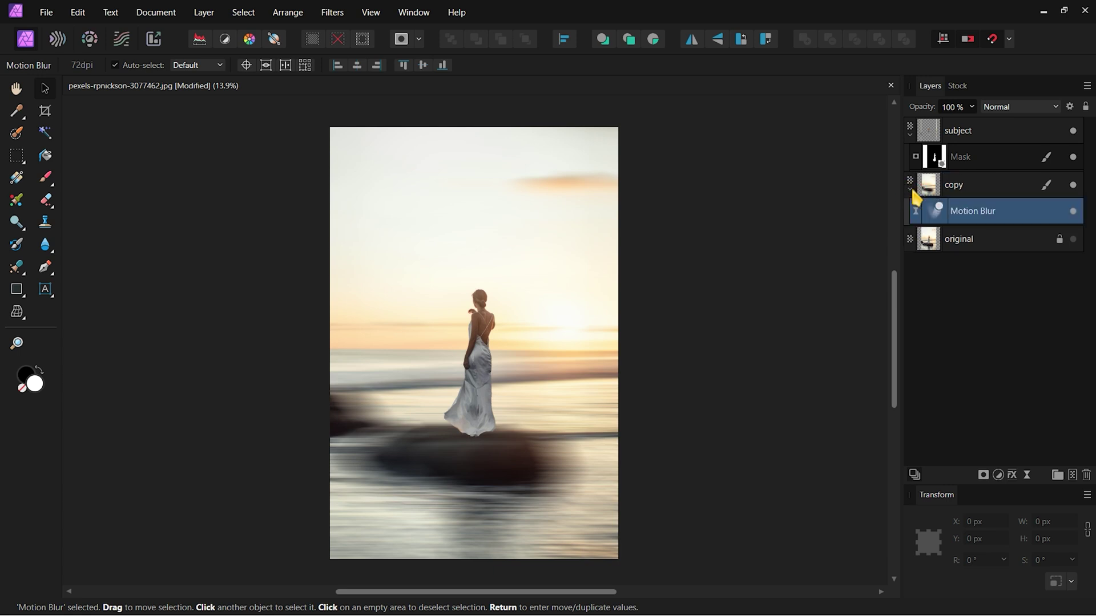
click(982, 475)
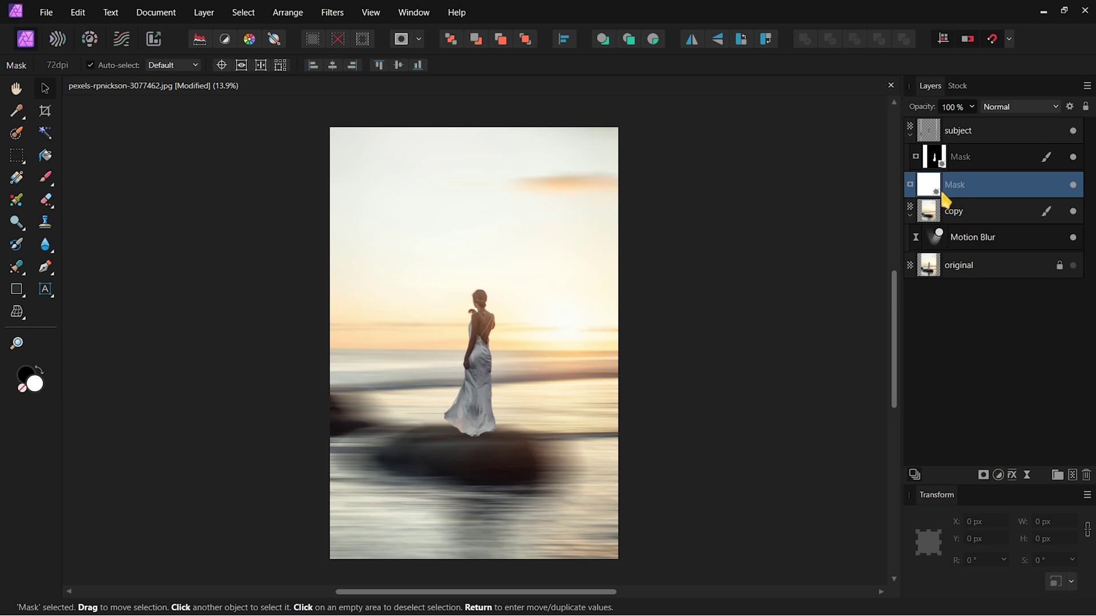
drag(932, 186, 963, 240)
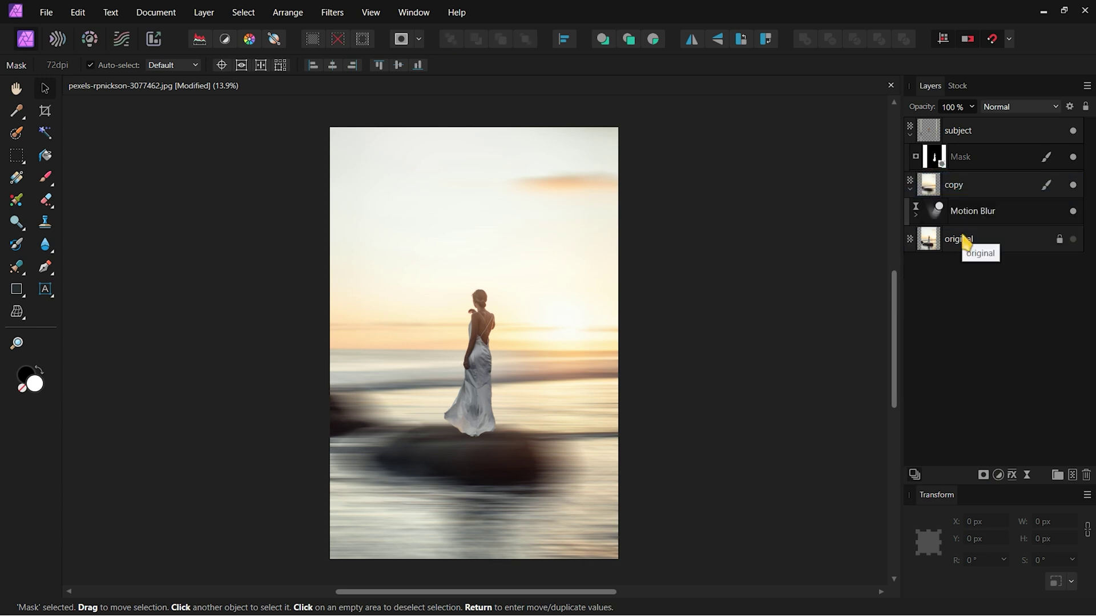
click(913, 216)
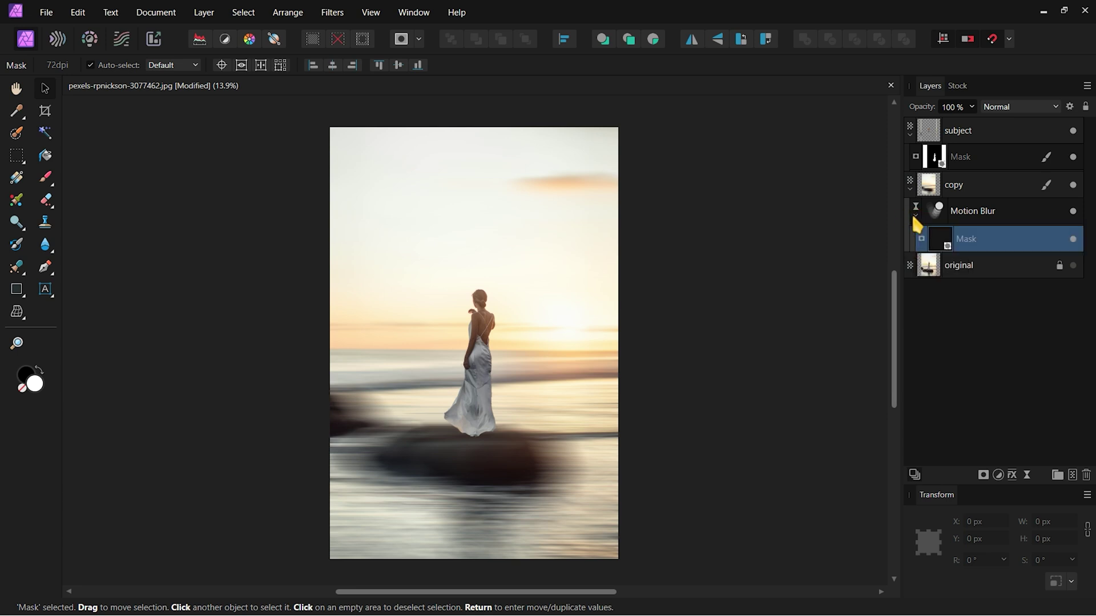
click(941, 245)
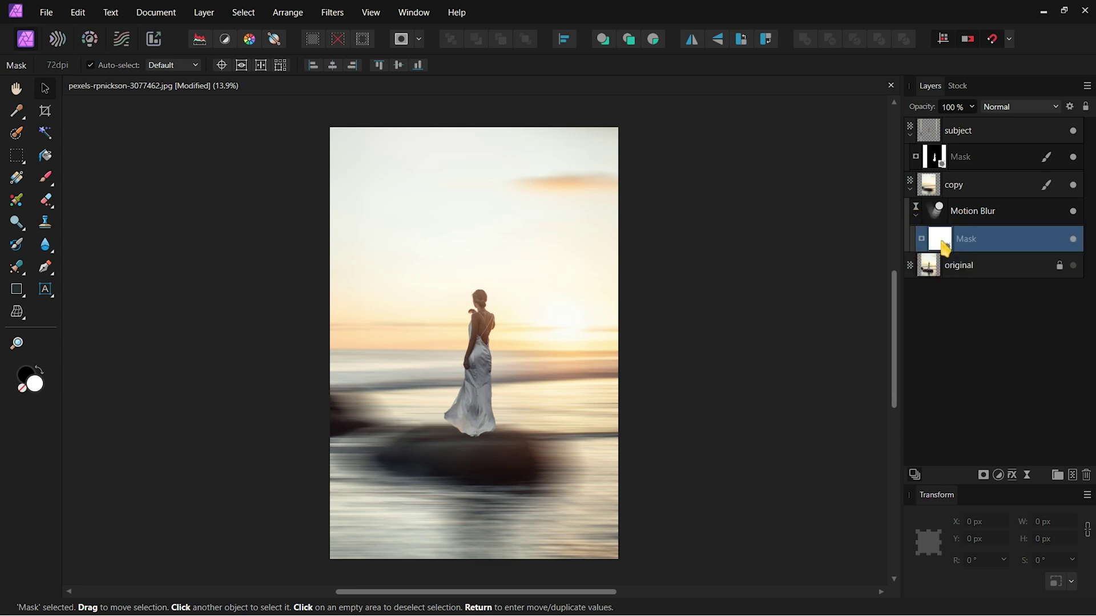
Step: With an enlarged black brush on the blur mask, restore sharp sand under the hem
key(b)
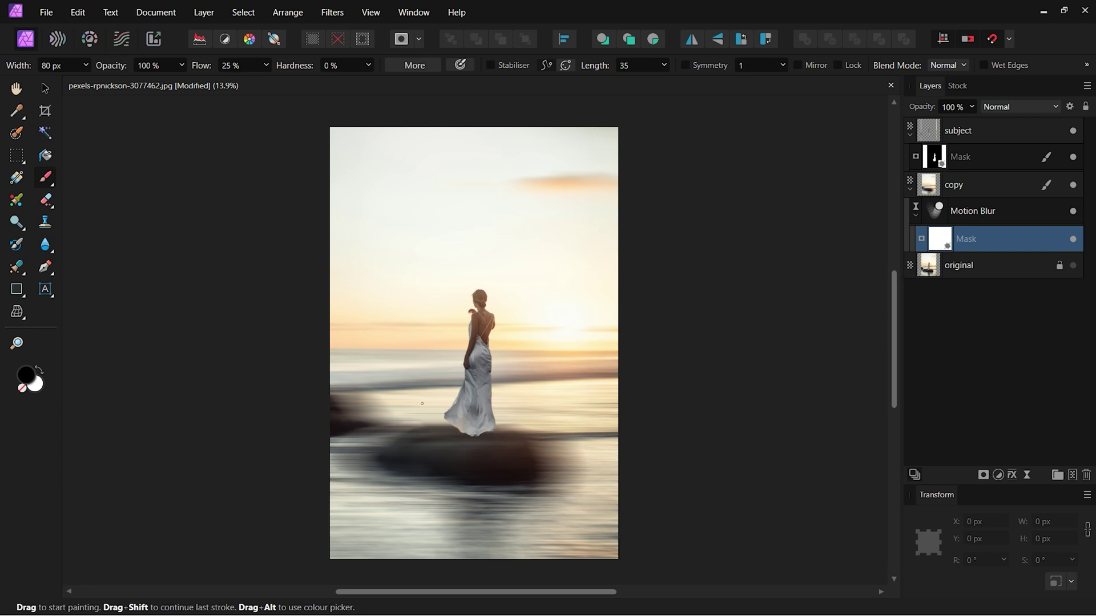
key(bracketright)
key(bracketright)
key(bracketright)
key(bracketright)
key(bracketright)
key(bracketright)
key(bracketright)
key(bracketright)
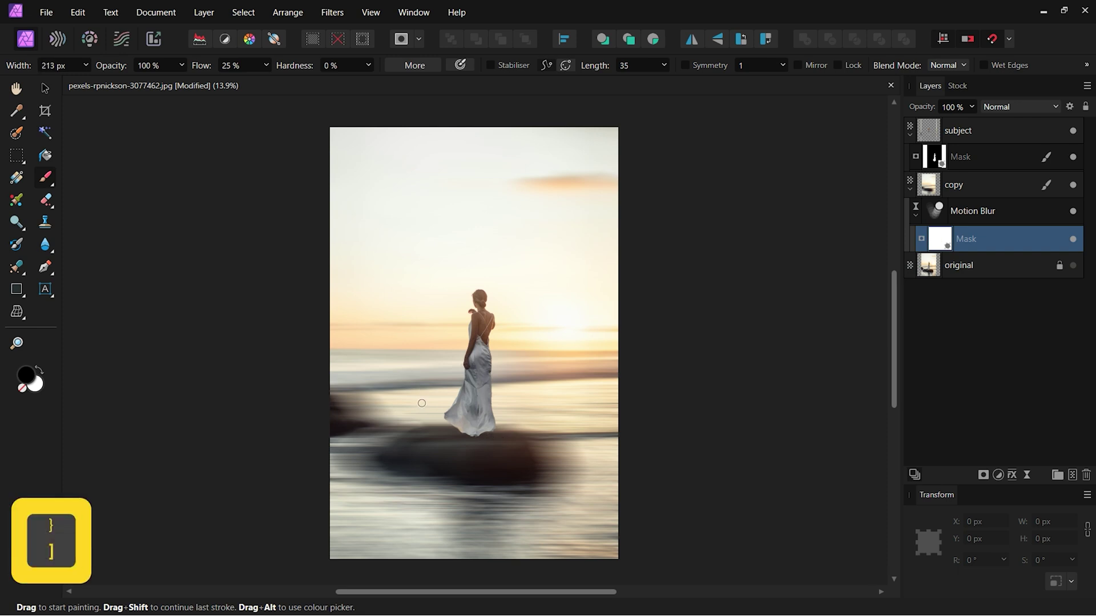
key(bracketright)
key(bracketright)
key(bracketright)
key(bracketright)
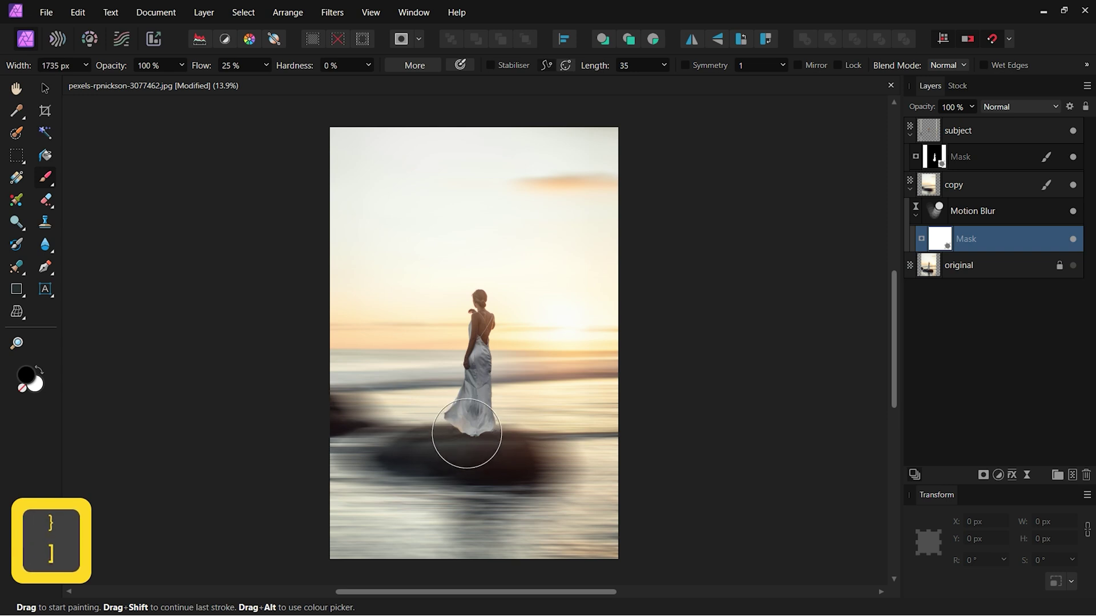
scroll(467, 433, up, 3)
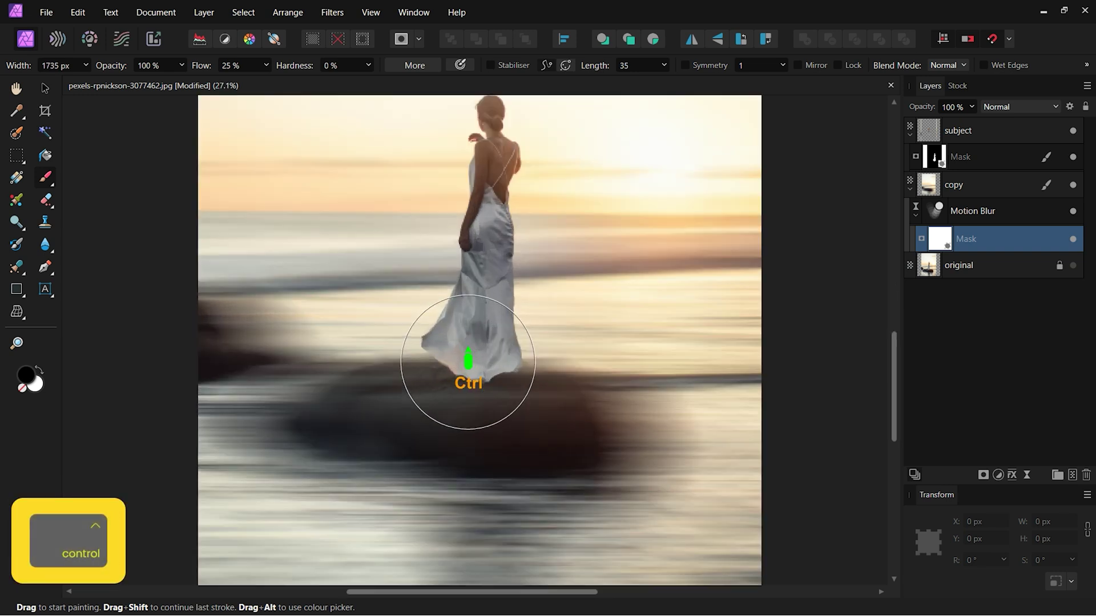
scroll(468, 362, up, 1)
scroll(468, 363, up, 1)
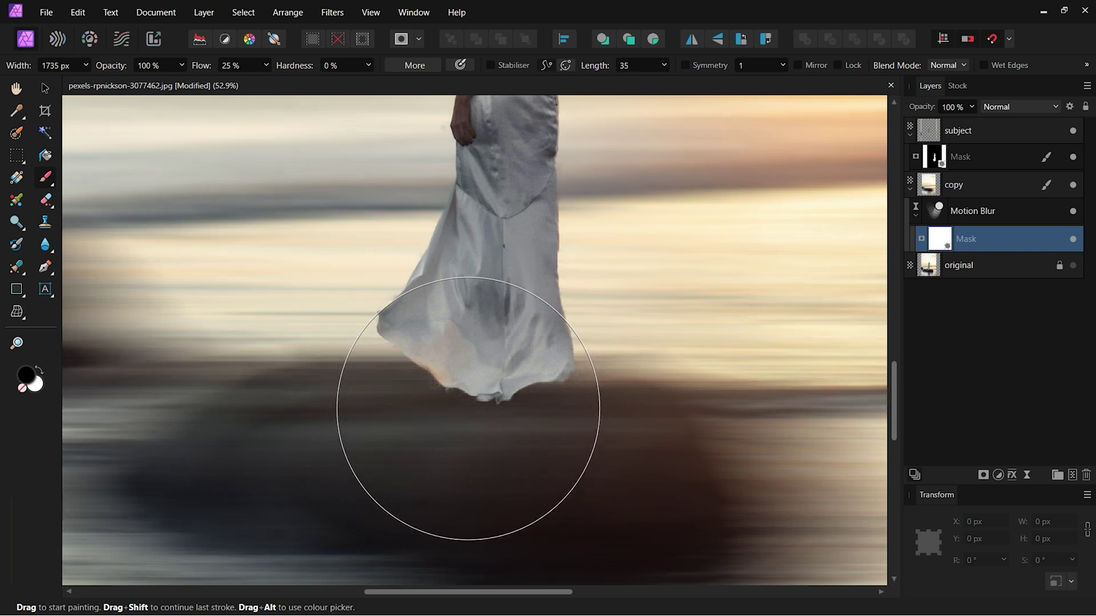
drag(469, 400, 464, 397)
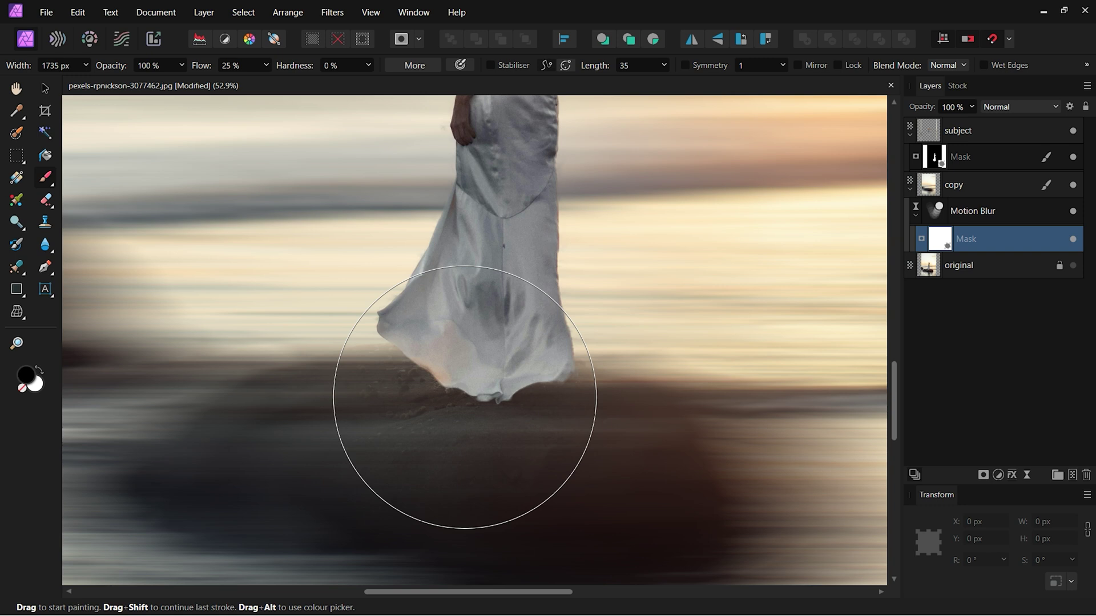
mouse_move(465, 397)
mouse_down()
mouse_move(574, 362)
mouse_move(623, 356)
mouse_move(627, 371)
mouse_move(568, 404)
mouse_move(380, 406)
mouse_move(409, 420)
mouse_move(630, 422)
mouse_move(584, 435)
mouse_move(430, 388)
mouse_move(509, 401)
mouse_up()
Step: With a smaller ~291 px brush, sharpen the hem edge and pebbles left of it, then swap colours
key(bracketleft)
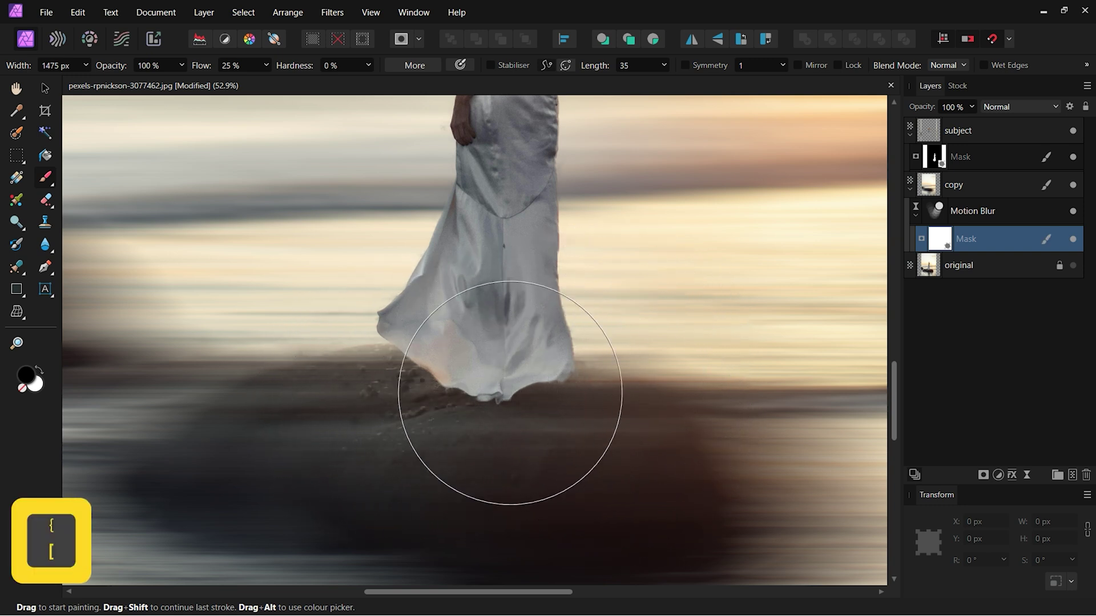
key(bracketleft)
key(bracketleft)
key(bracketleft)
key(bracketleft)
key(bracketleft)
key(bracketleft)
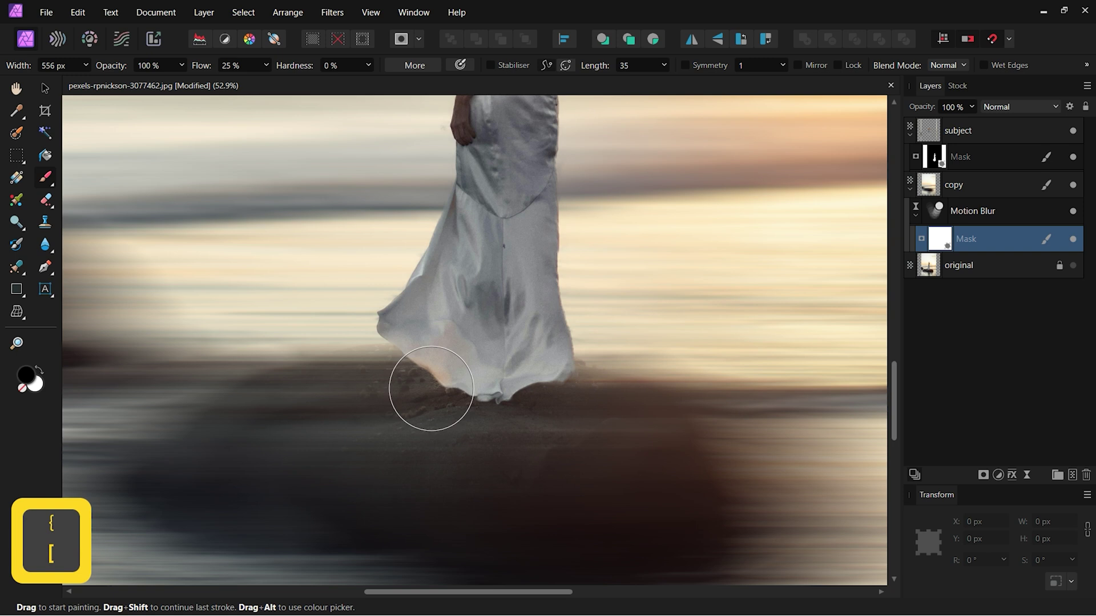
key(bracketleft)
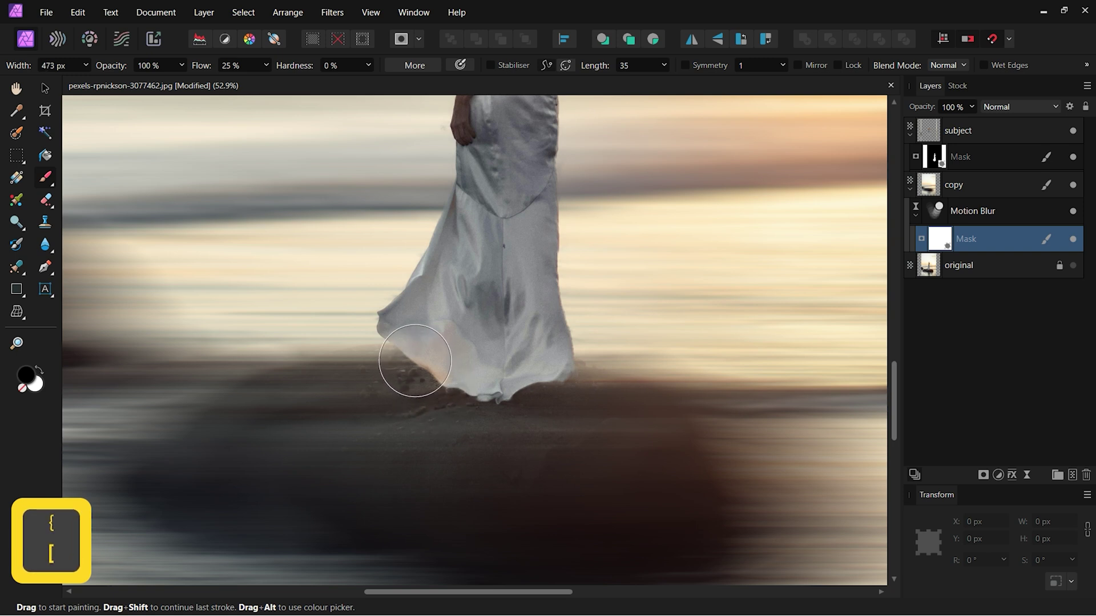
mouse_move(415, 360)
mouse_down()
mouse_move(543, 372)
mouse_move(455, 392)
mouse_move(567, 371)
mouse_move(401, 343)
mouse_move(538, 384)
mouse_move(426, 371)
mouse_move(499, 343)
mouse_up()
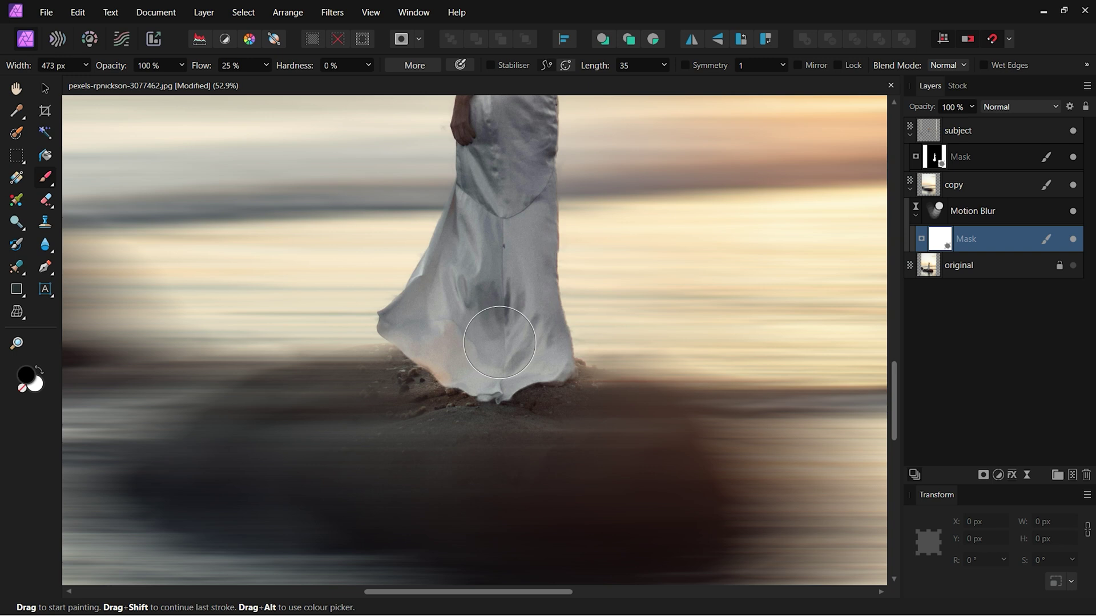
key(bracketright)
key(bracketright)
key(bracketright)
key(bracketright)
key(bracketright)
key(bracketleft)
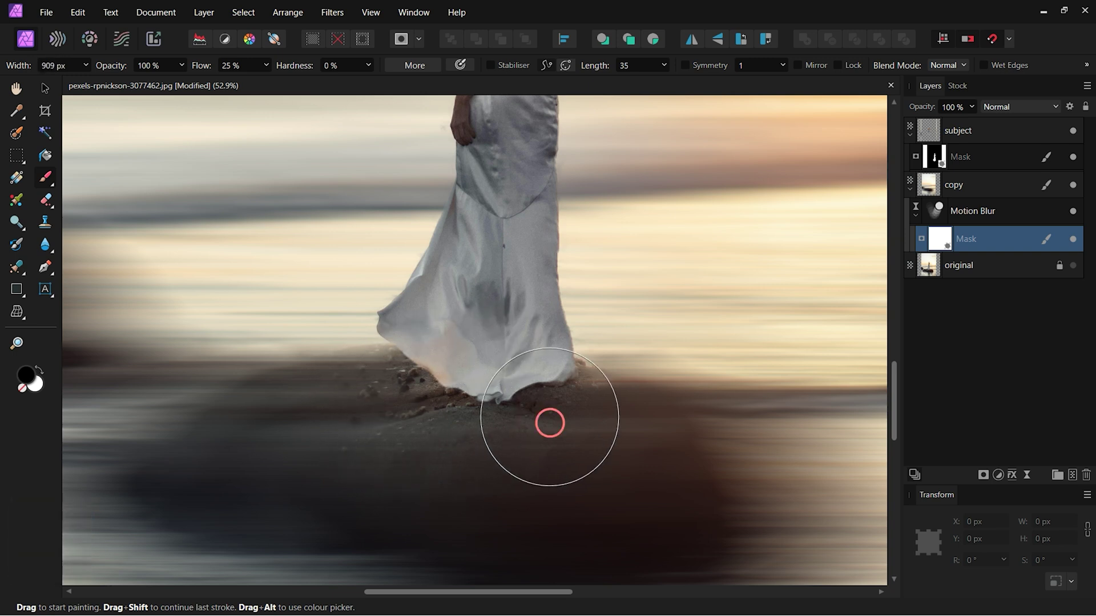
key(bracketleft)
key(bracketleft)
key(bracketleft)
key(bracketleft)
key(bracketleft)
key(bracketleft)
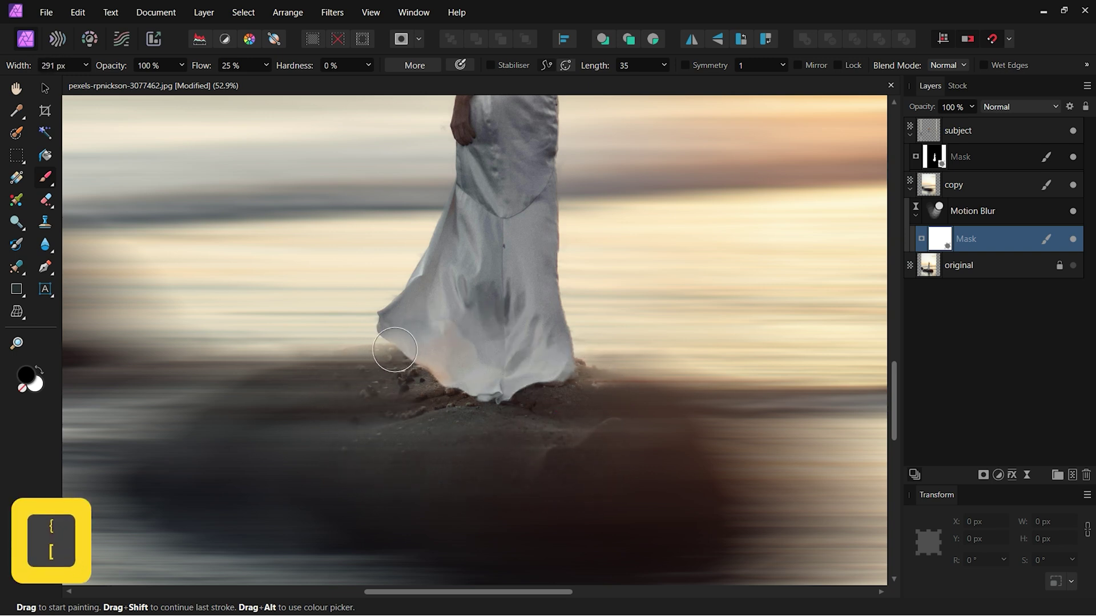
mouse_move(394, 350)
mouse_down()
mouse_move(424, 370)
mouse_move(542, 377)
mouse_move(473, 370)
mouse_up()
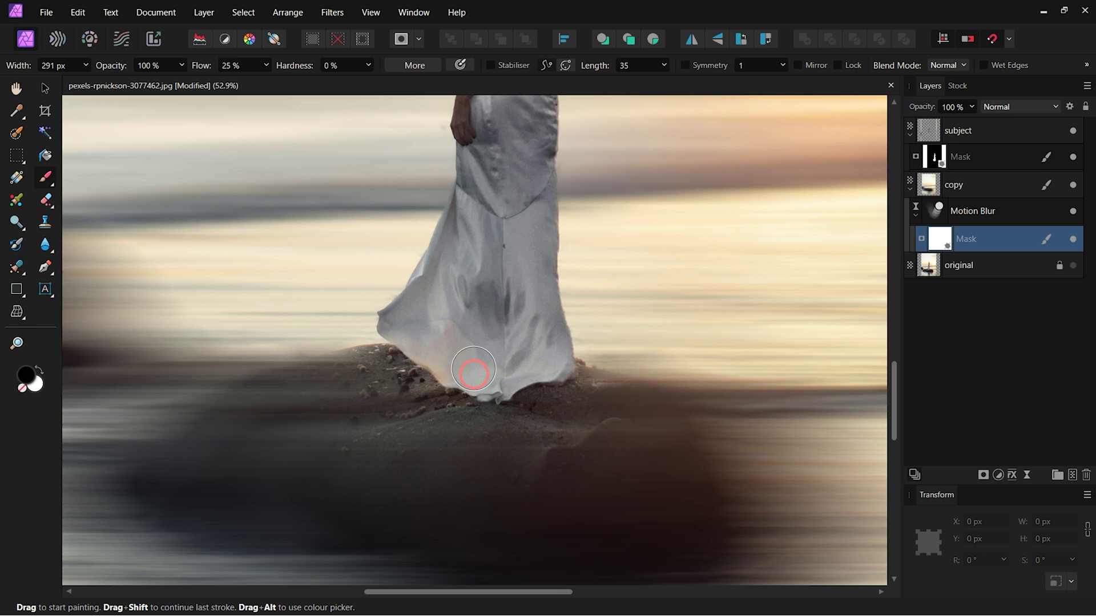
key(bracketright)
key(bracketright)
mouse_move(379, 387)
mouse_down()
mouse_move(324, 377)
mouse_move(409, 370)
mouse_move(429, 379)
mouse_up()
key(x)
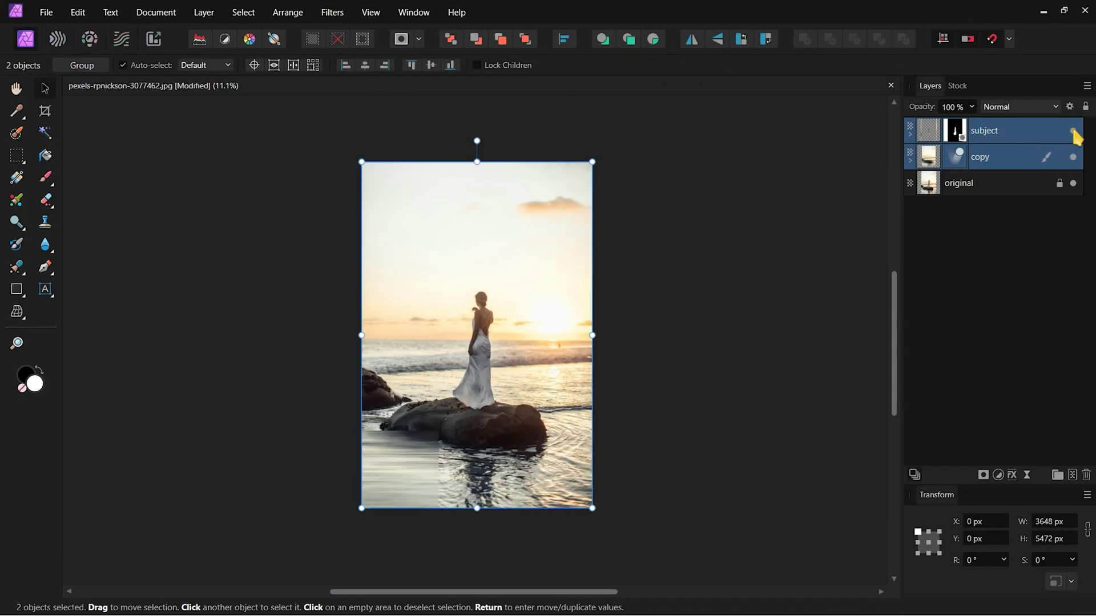
click(1072, 130)
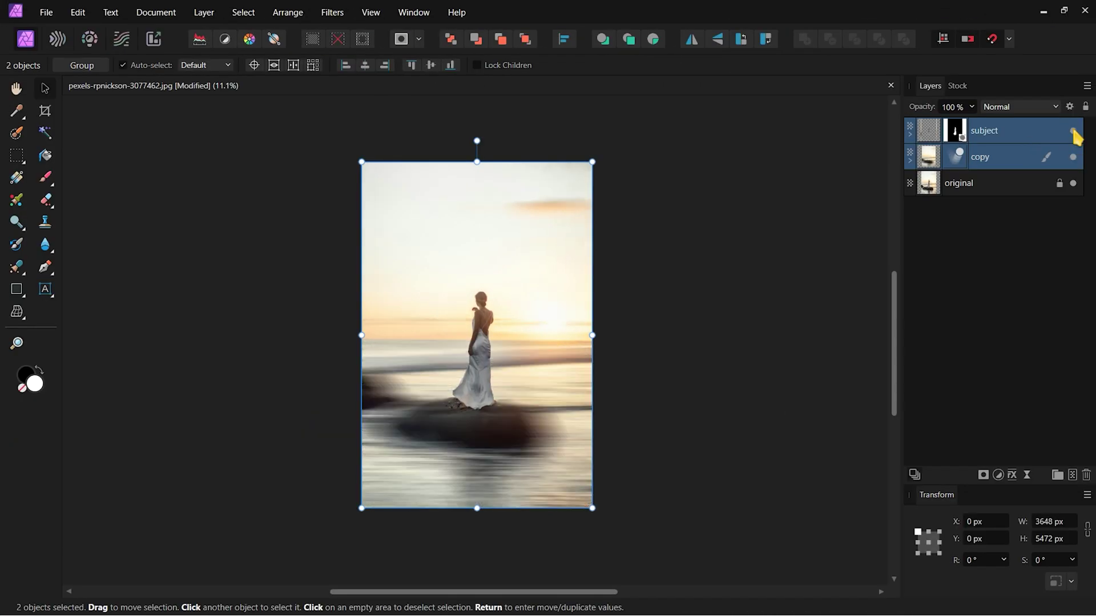
click(640, 168)
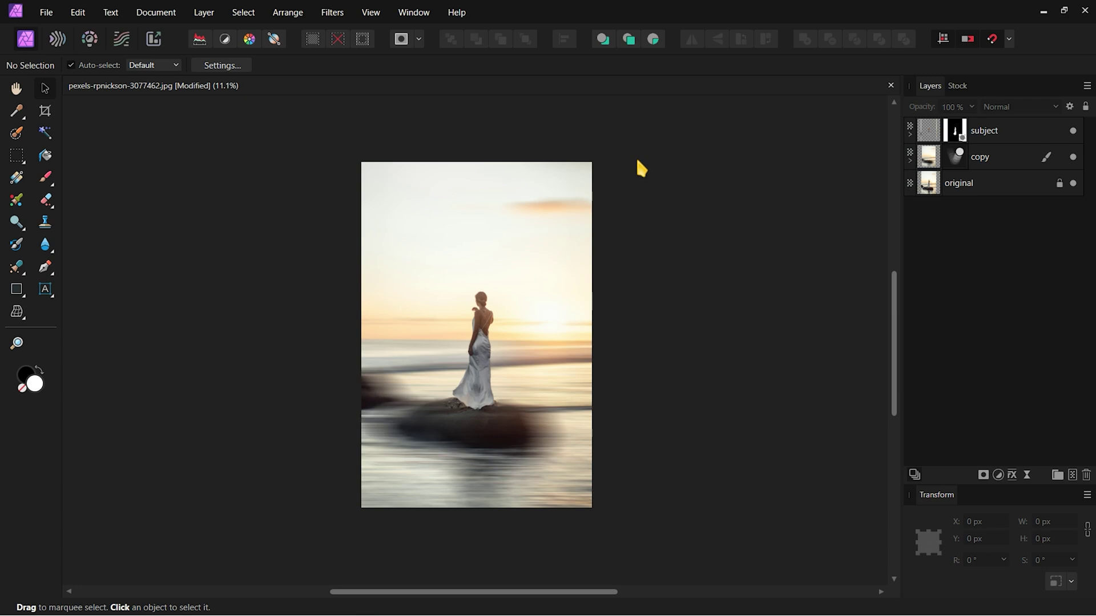
ctrl+scroll(457, 400, up, 3)
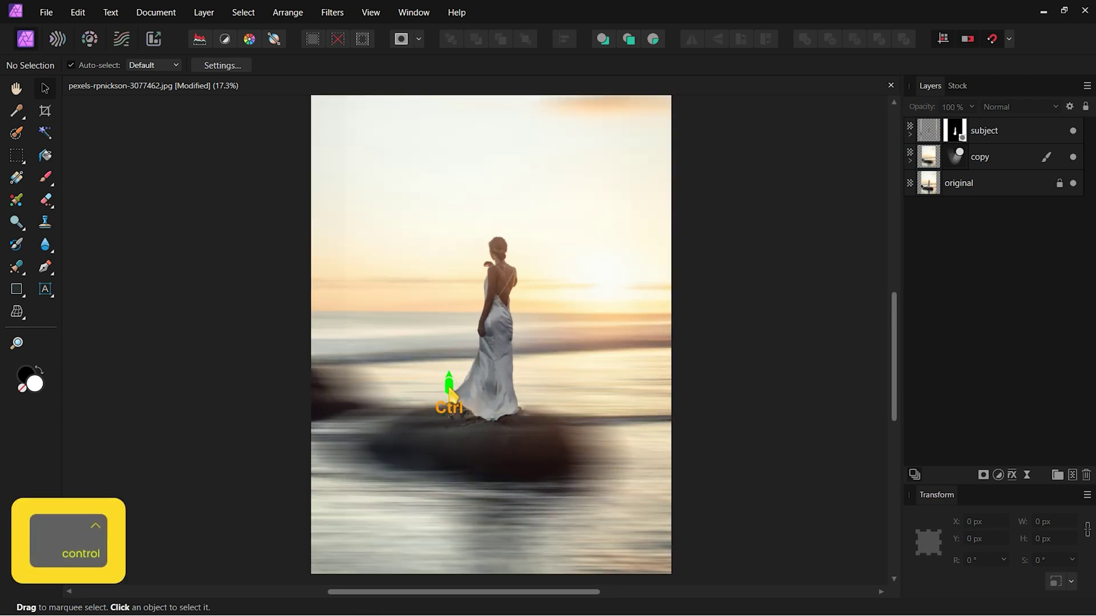
scroll(450, 383, up, 1)
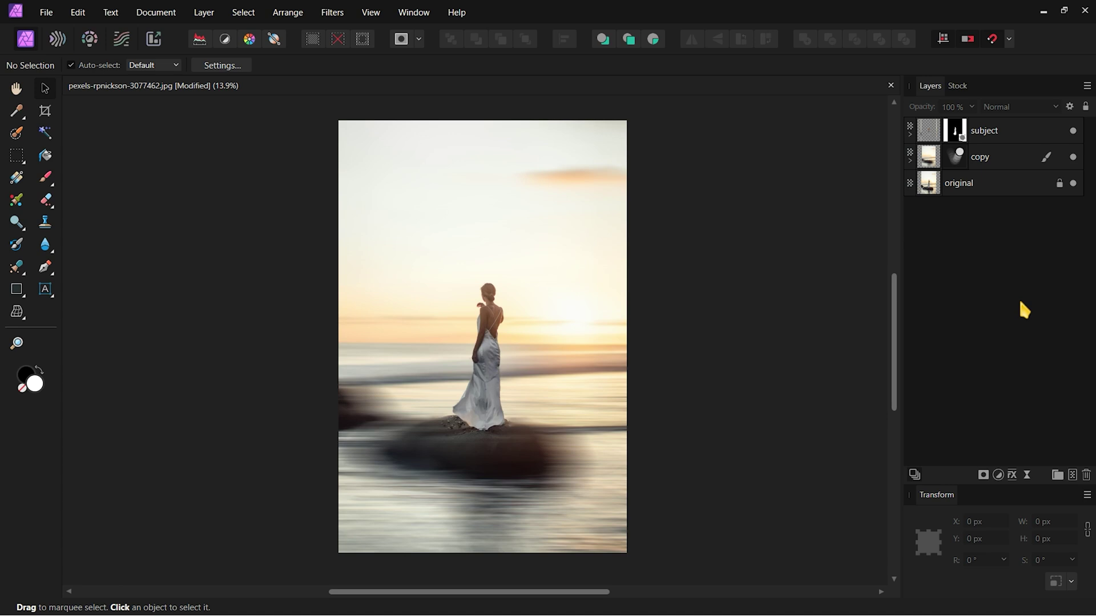
Step: Add a Levels adjustment with black level 13% and gamma 1.029 to deepen the shadows
click(999, 477)
click(987, 160)
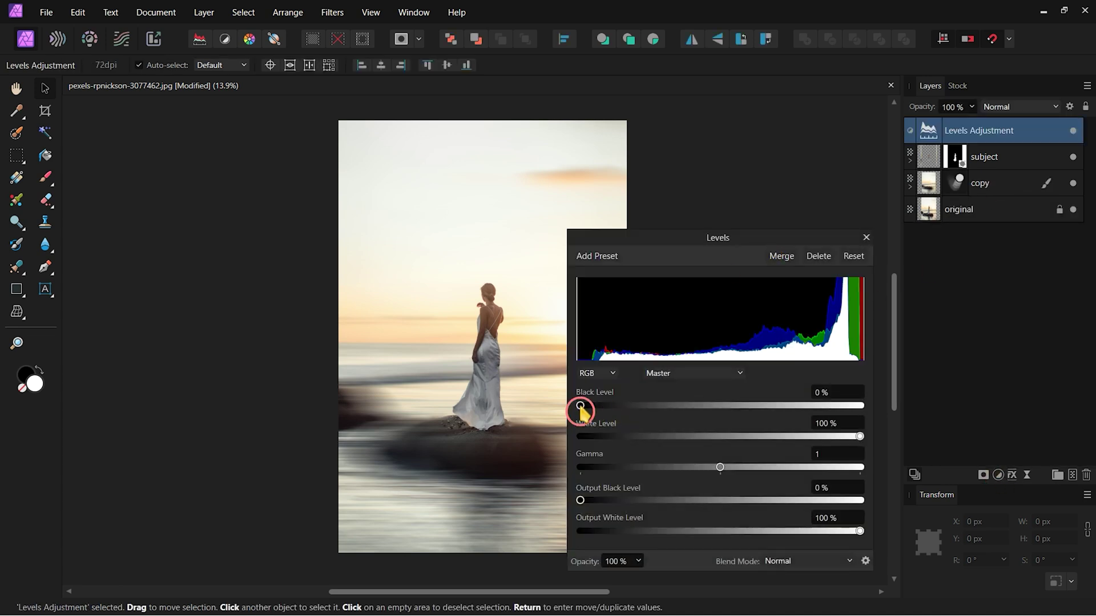
drag(580, 405, 624, 406)
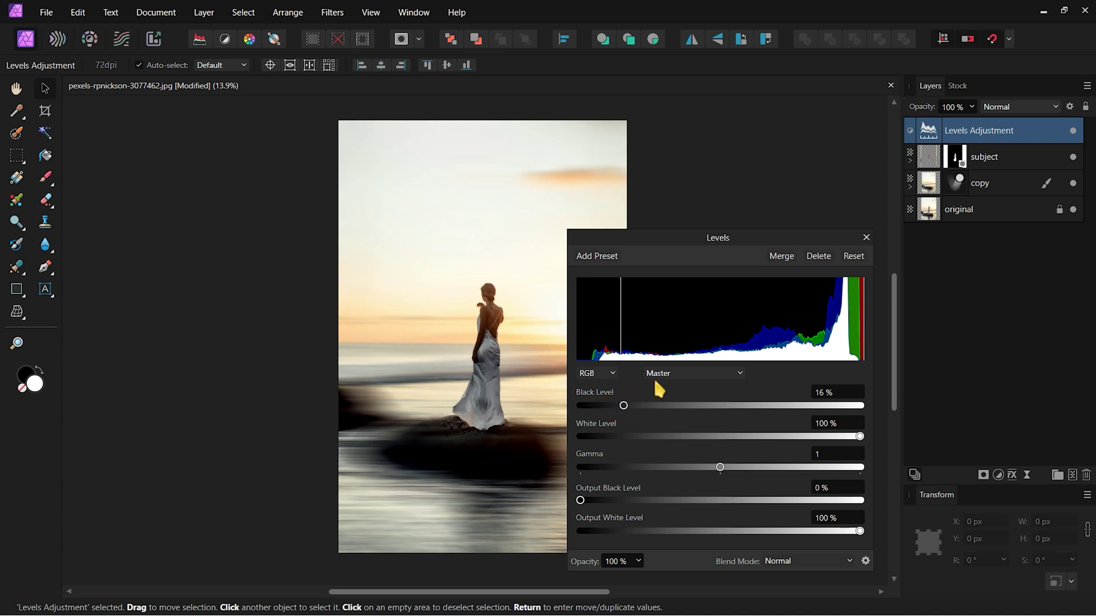
mouse_move(721, 472)
mouse_down()
mouse_move(704, 470)
mouse_move(723, 472)
mouse_up()
drag(623, 406, 616, 406)
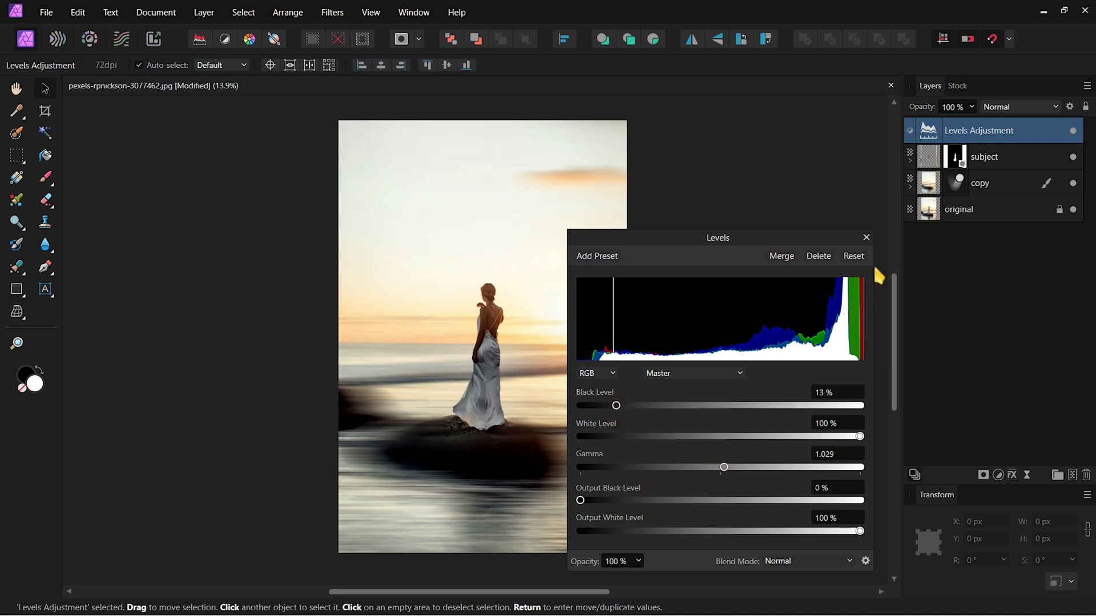
Step: Close the Levels settings and add a Curves adjustment layer above it
click(866, 238)
click(998, 475)
click(974, 316)
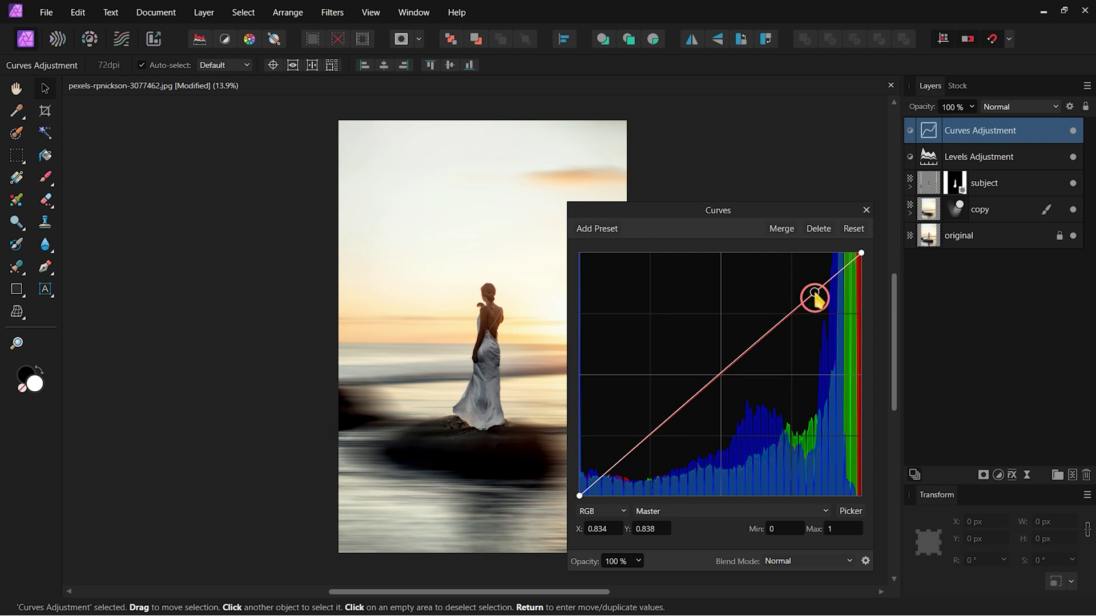
Step: Shape the Master curve into an S-curve with darker shadows and brighter highlights
drag(814, 296, 780, 314)
click(675, 429)
drag(673, 432, 655, 447)
click(779, 316)
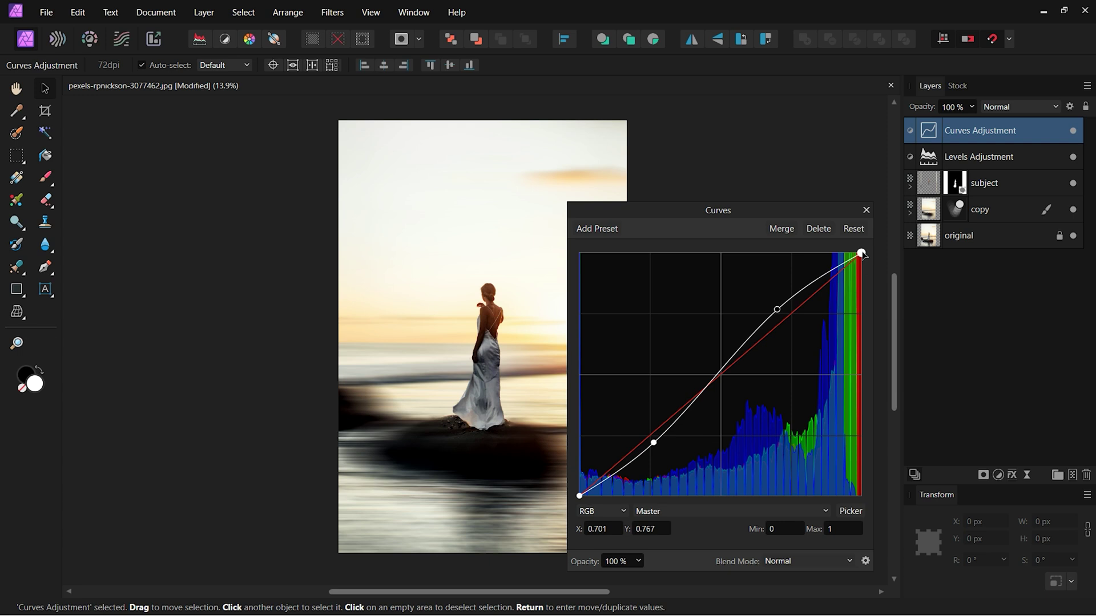
mouse_move(861, 253)
mouse_down()
mouse_move(861, 264)
mouse_move(845, 253)
mouse_up()
drag(782, 314, 793, 327)
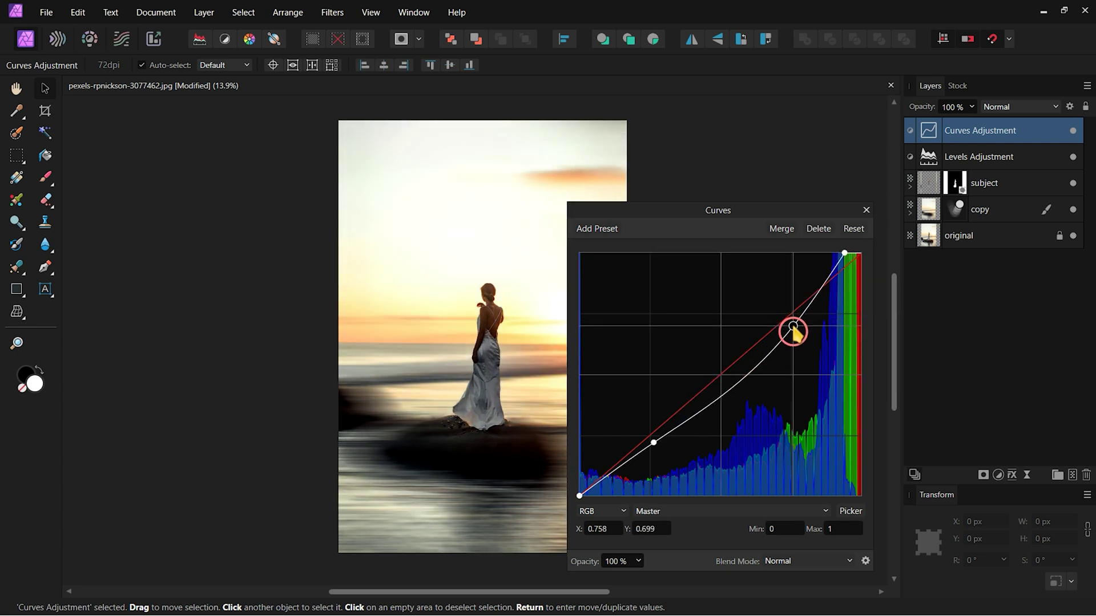
mouse_move(724, 379)
mouse_down()
mouse_move(721, 421)
mouse_move(721, 380)
mouse_up()
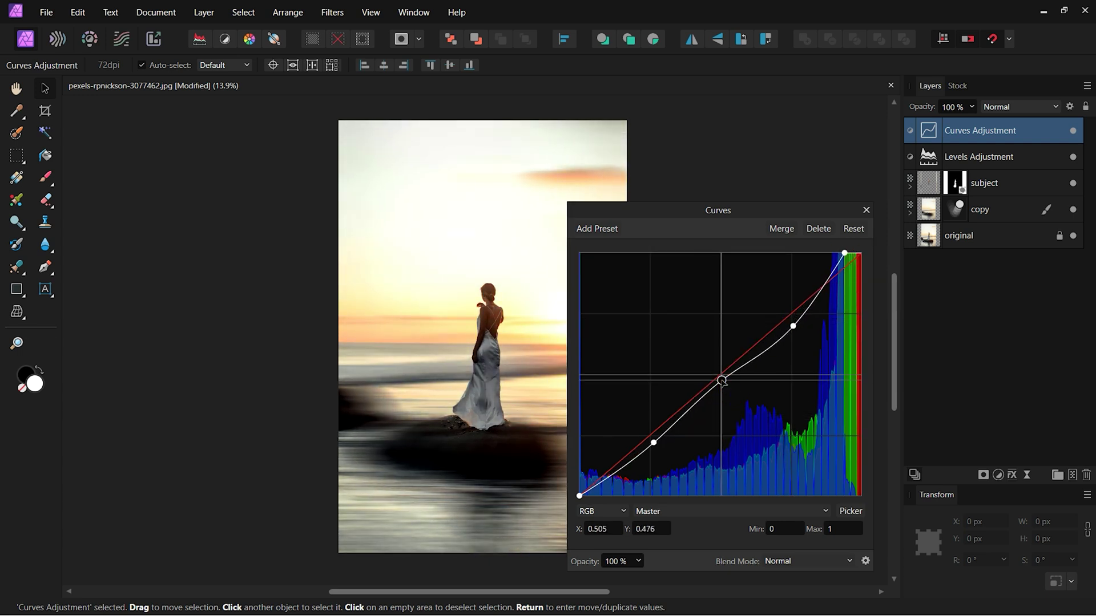
Step: Close Curves, select both adjustment layers, and toggle them off and on to compare
click(866, 214)
shift+click(1030, 158)
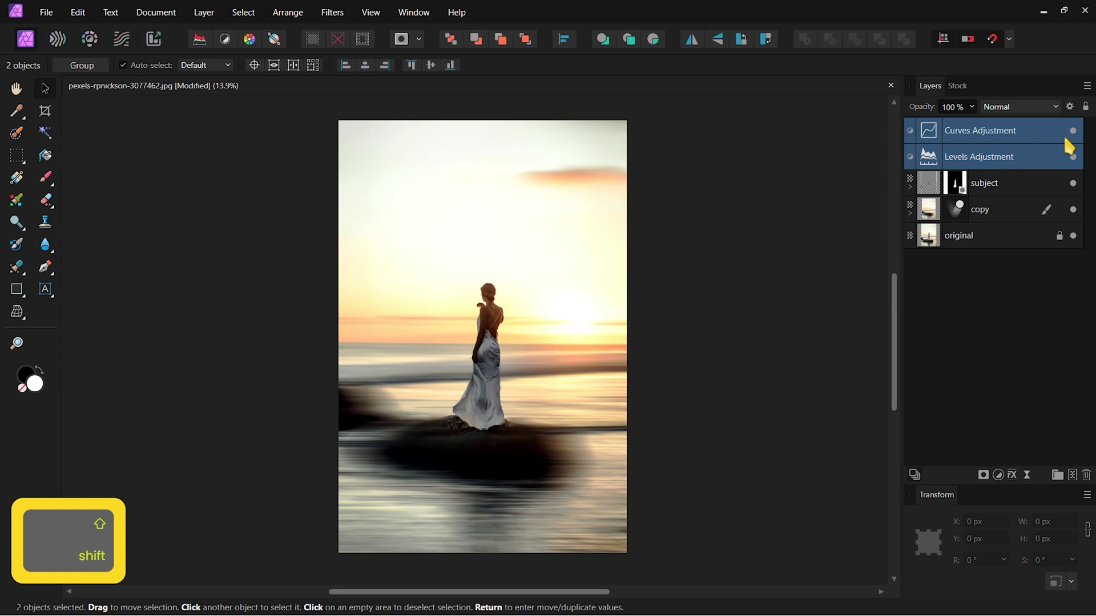
click(1073, 131)
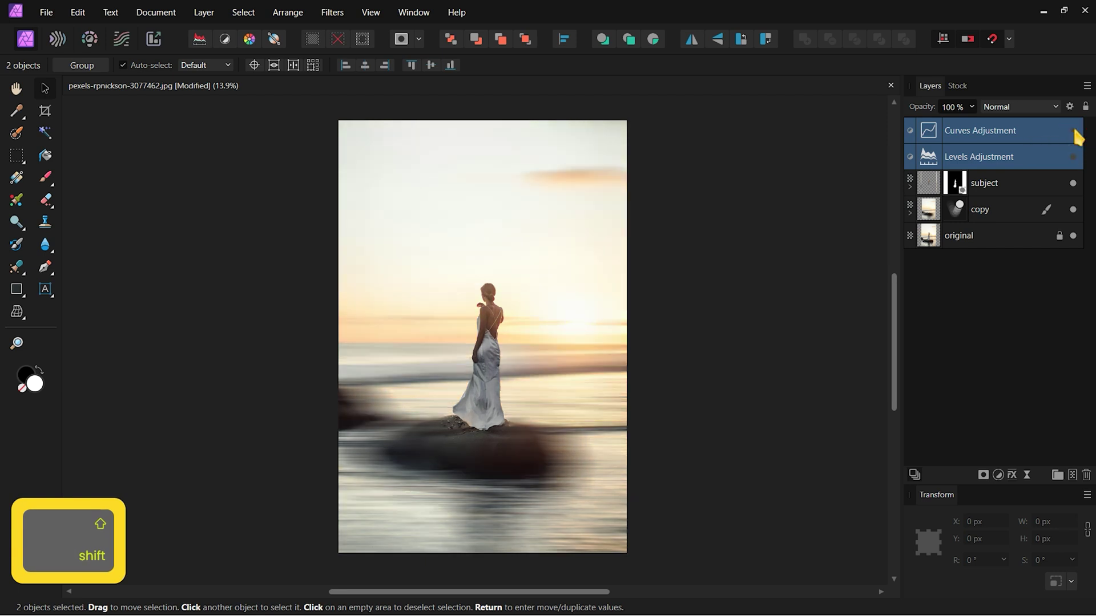
click(1073, 132)
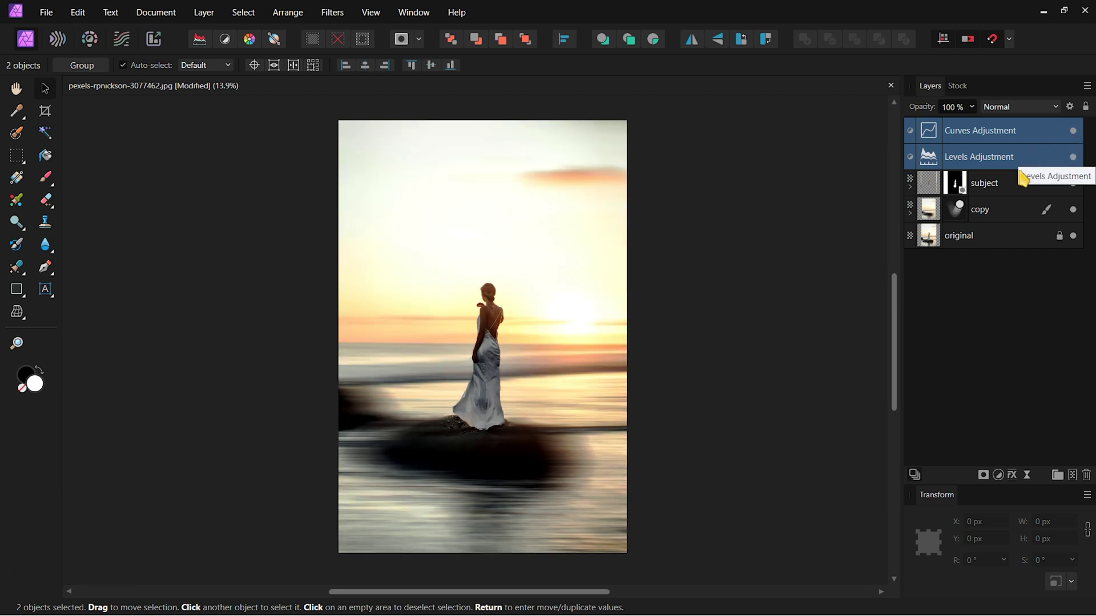